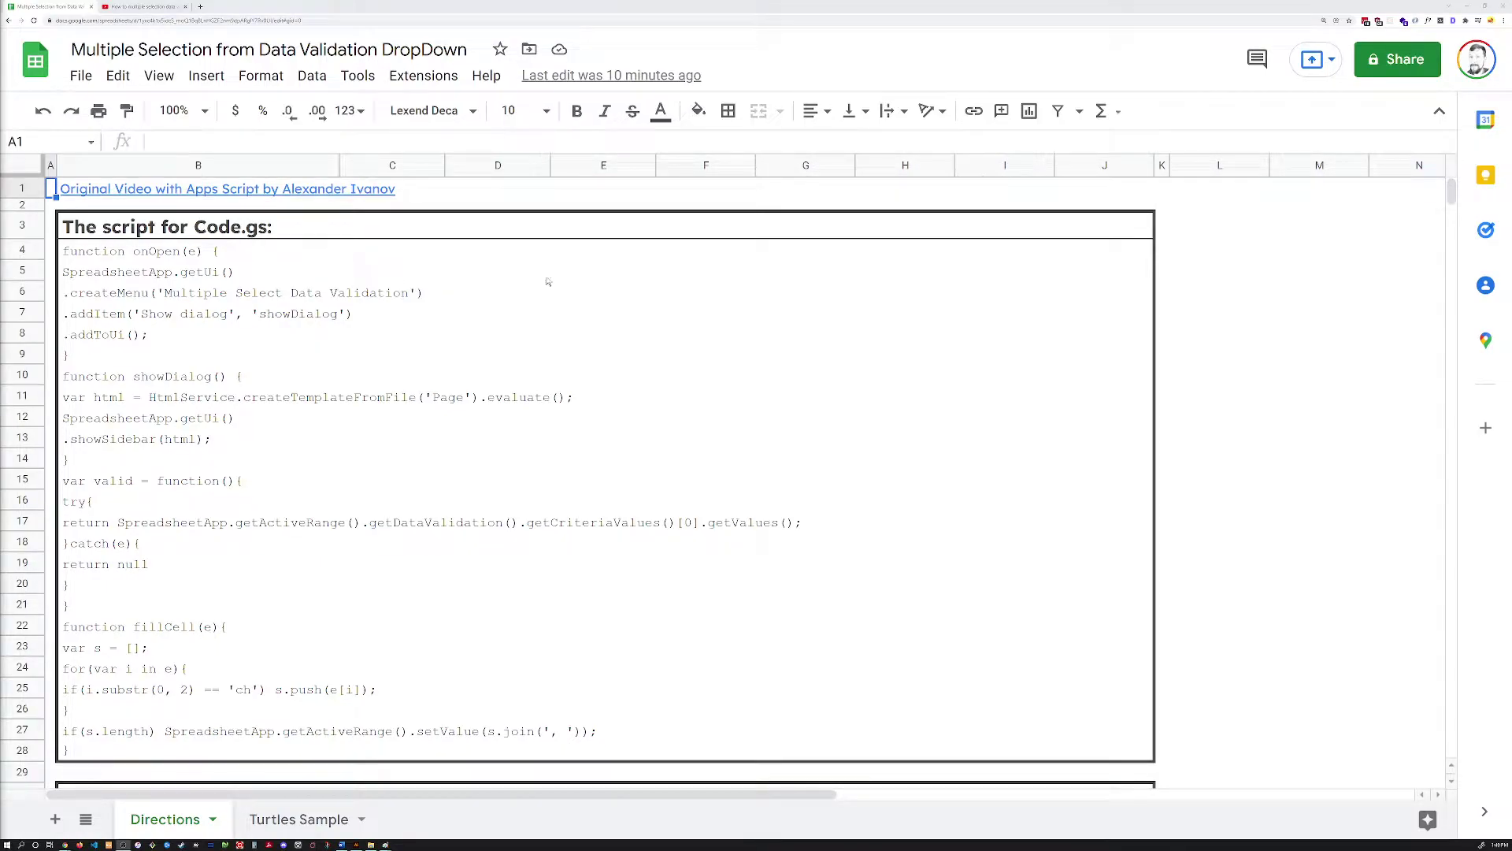
Step: Check the original tutorial video's upload date and description, then return to the directions sheet
{"action": "left_click", "coordinate": [228, 194]}
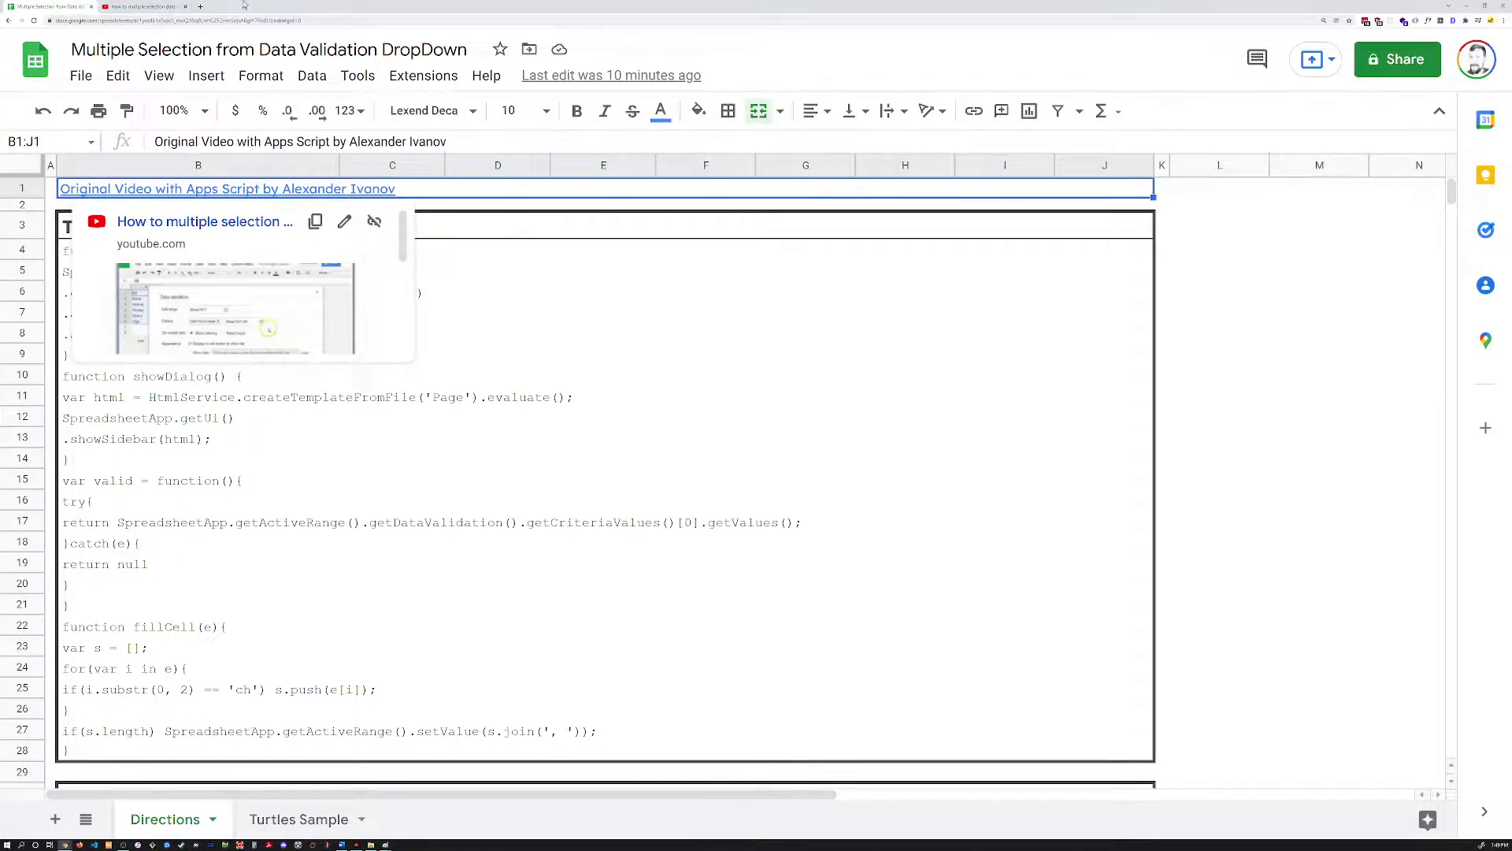
{"action": "left_click", "coordinate": [165, 6]}
{"action": "scroll", "coordinate": [346, 347], "scroll_direction": "up", "scroll_amount": 1}
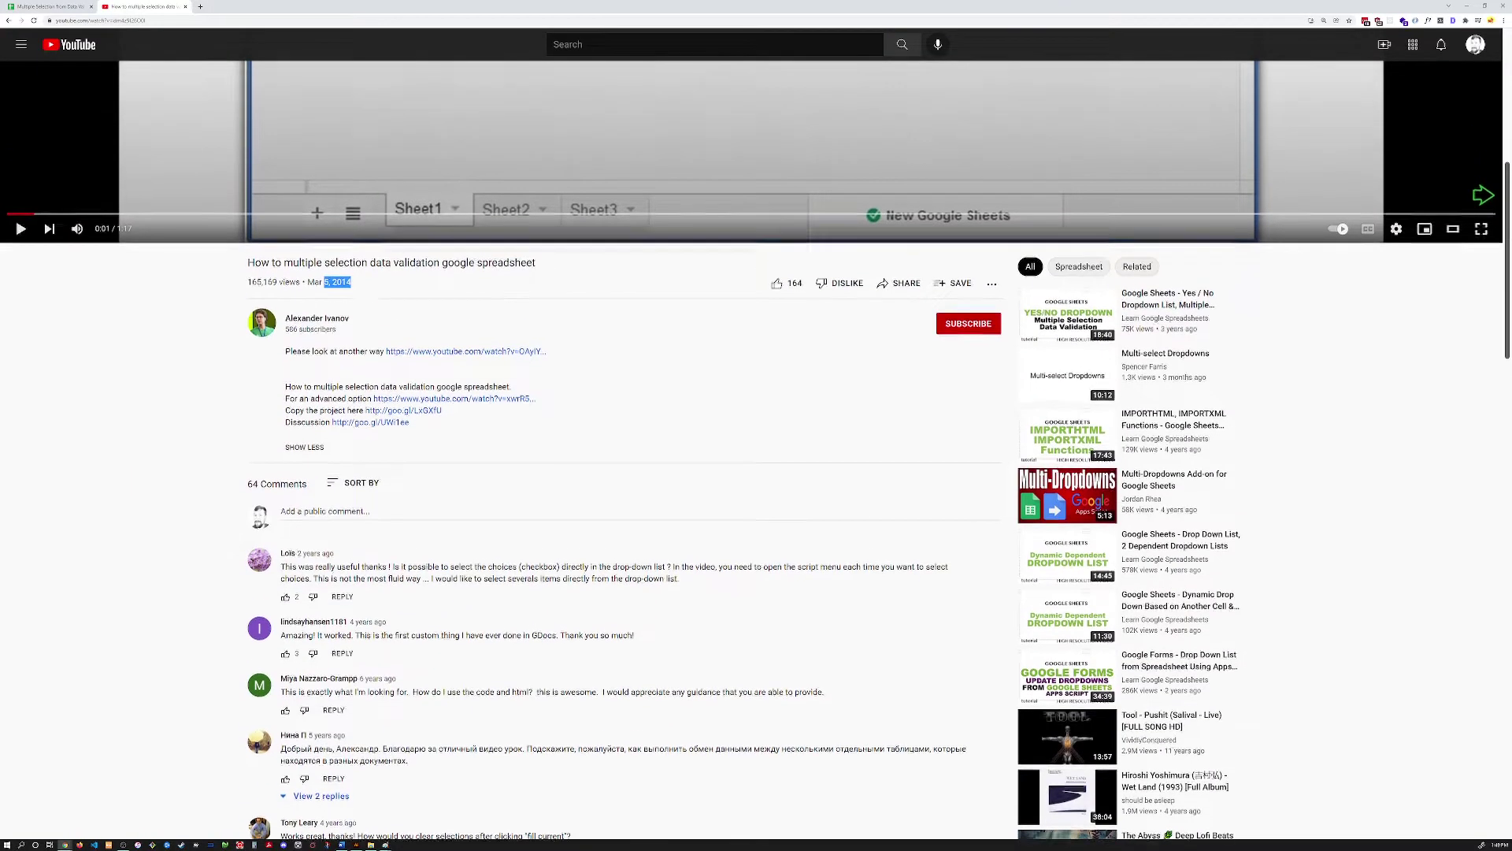
{"action": "scroll", "coordinate": [342, 367], "scroll_direction": "up", "scroll_amount": 2}
{"action": "scroll", "coordinate": [342, 367], "scroll_direction": "up", "scroll_amount": 1}
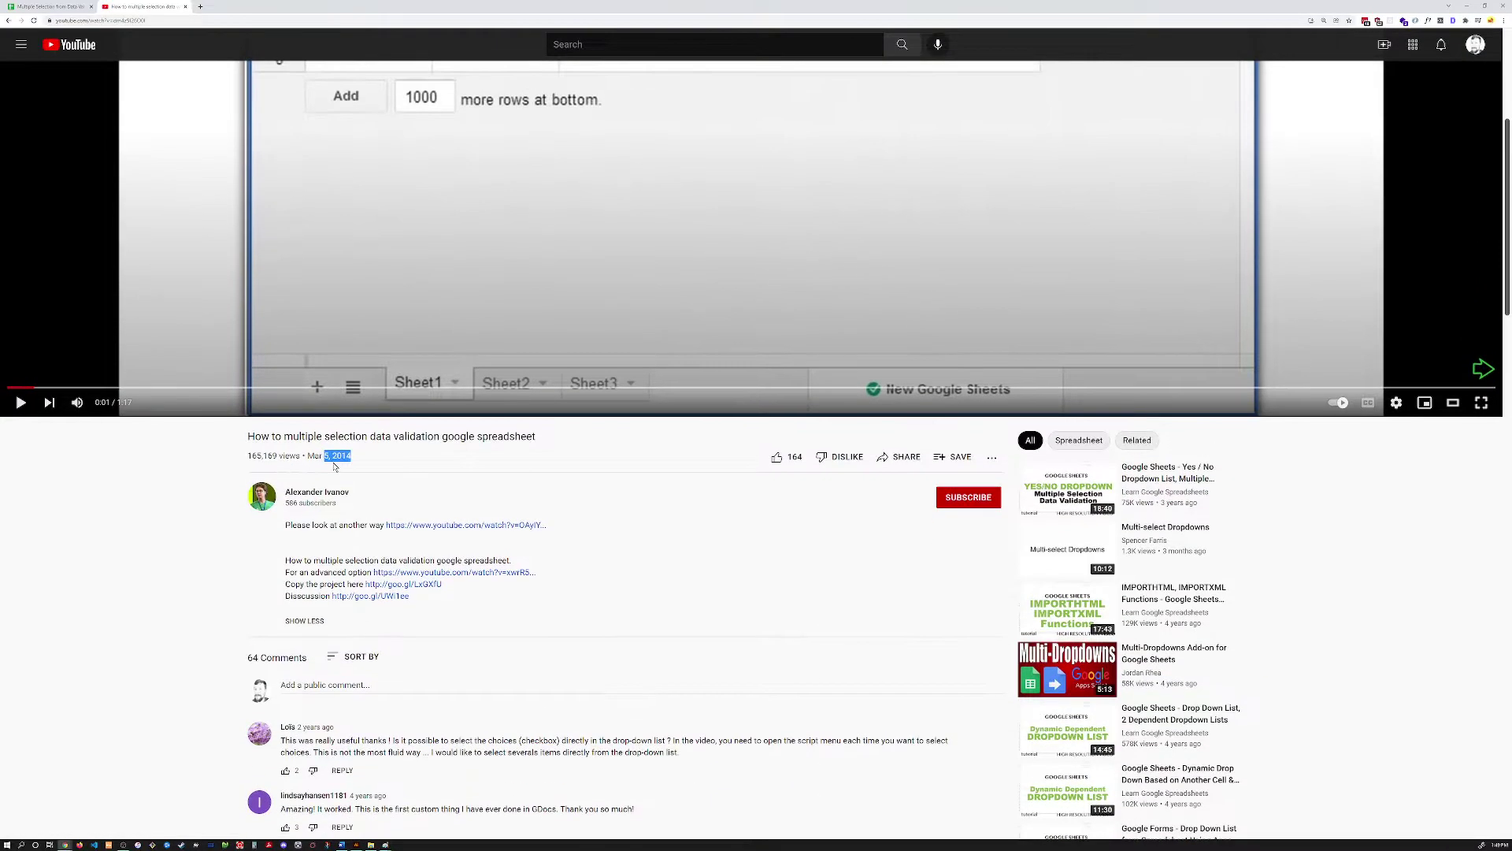
{"action": "left_click_drag", "start_coordinate": [324, 456], "coordinate": [332, 456]}
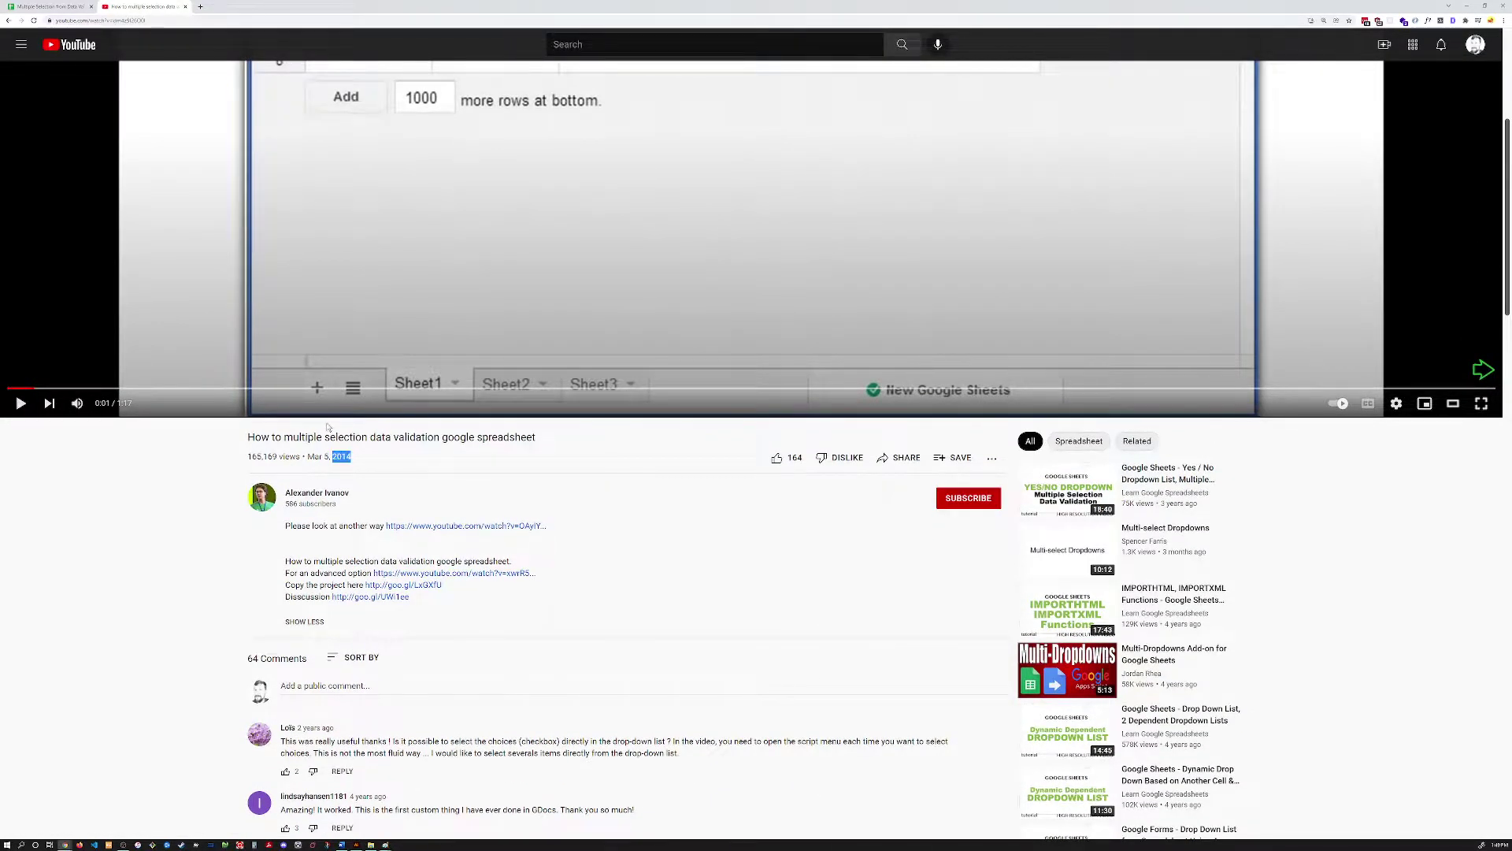
{"action": "scroll", "coordinate": [267, 360], "scroll_direction": "down", "scroll_amount": 3}
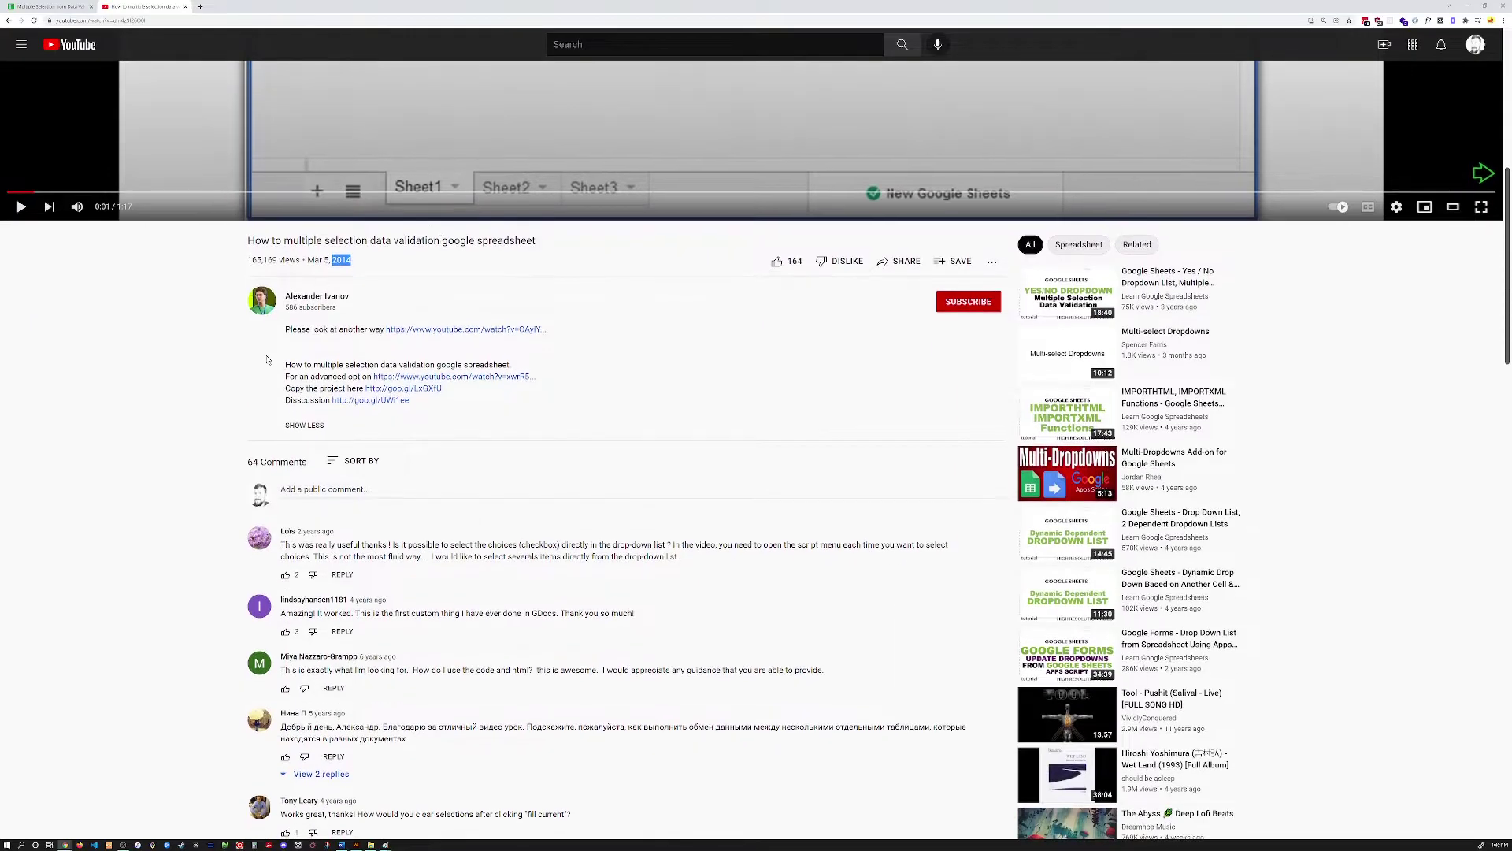
{"action": "left_click_drag", "start_coordinate": [309, 376], "coordinate": [356, 365]}
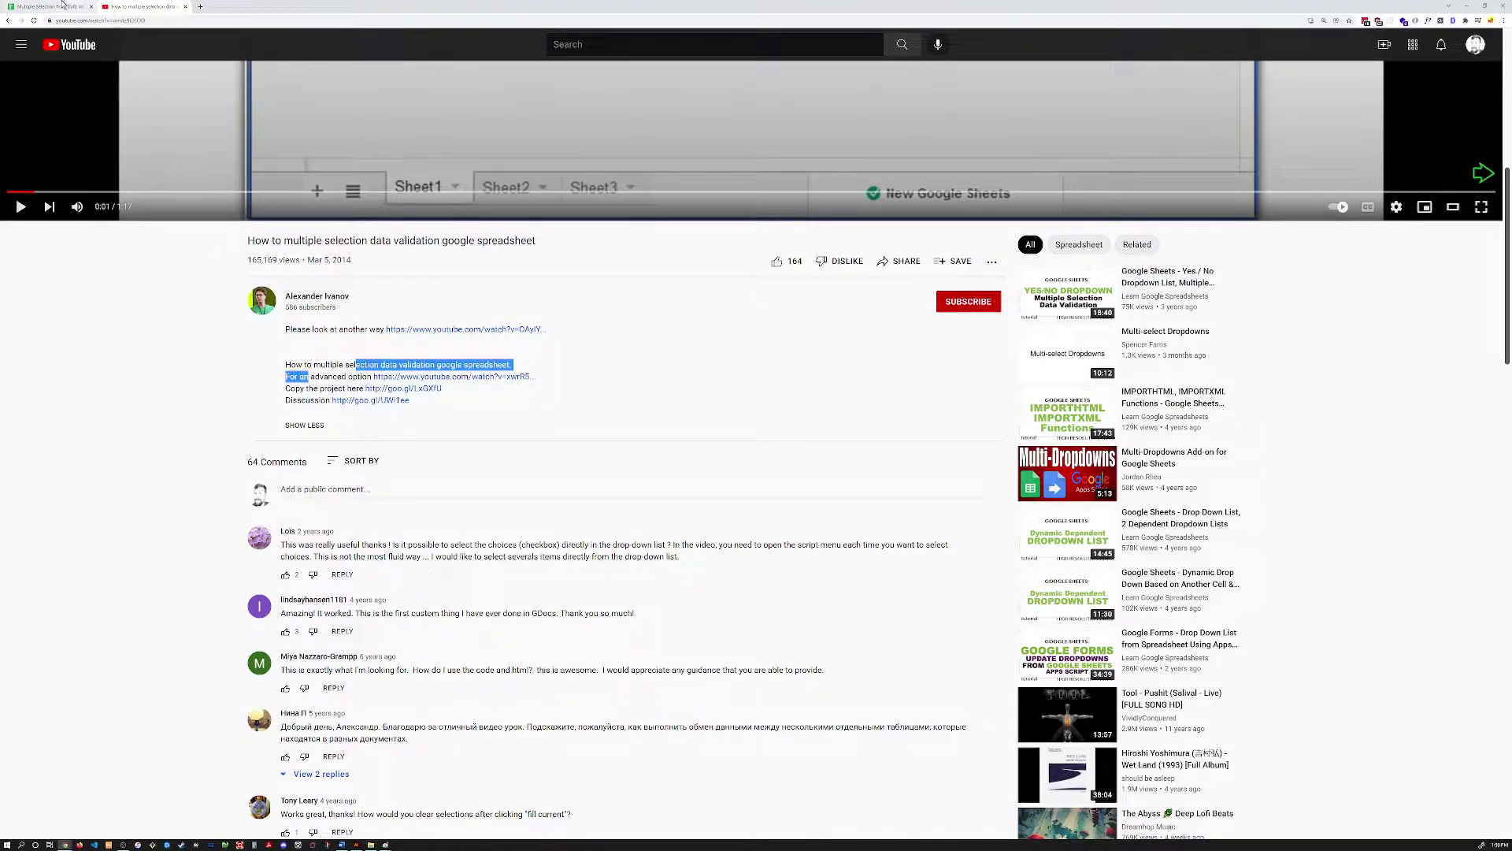
{"action": "scroll", "coordinate": [134, 71], "scroll_direction": "down", "scroll_amount": 2}
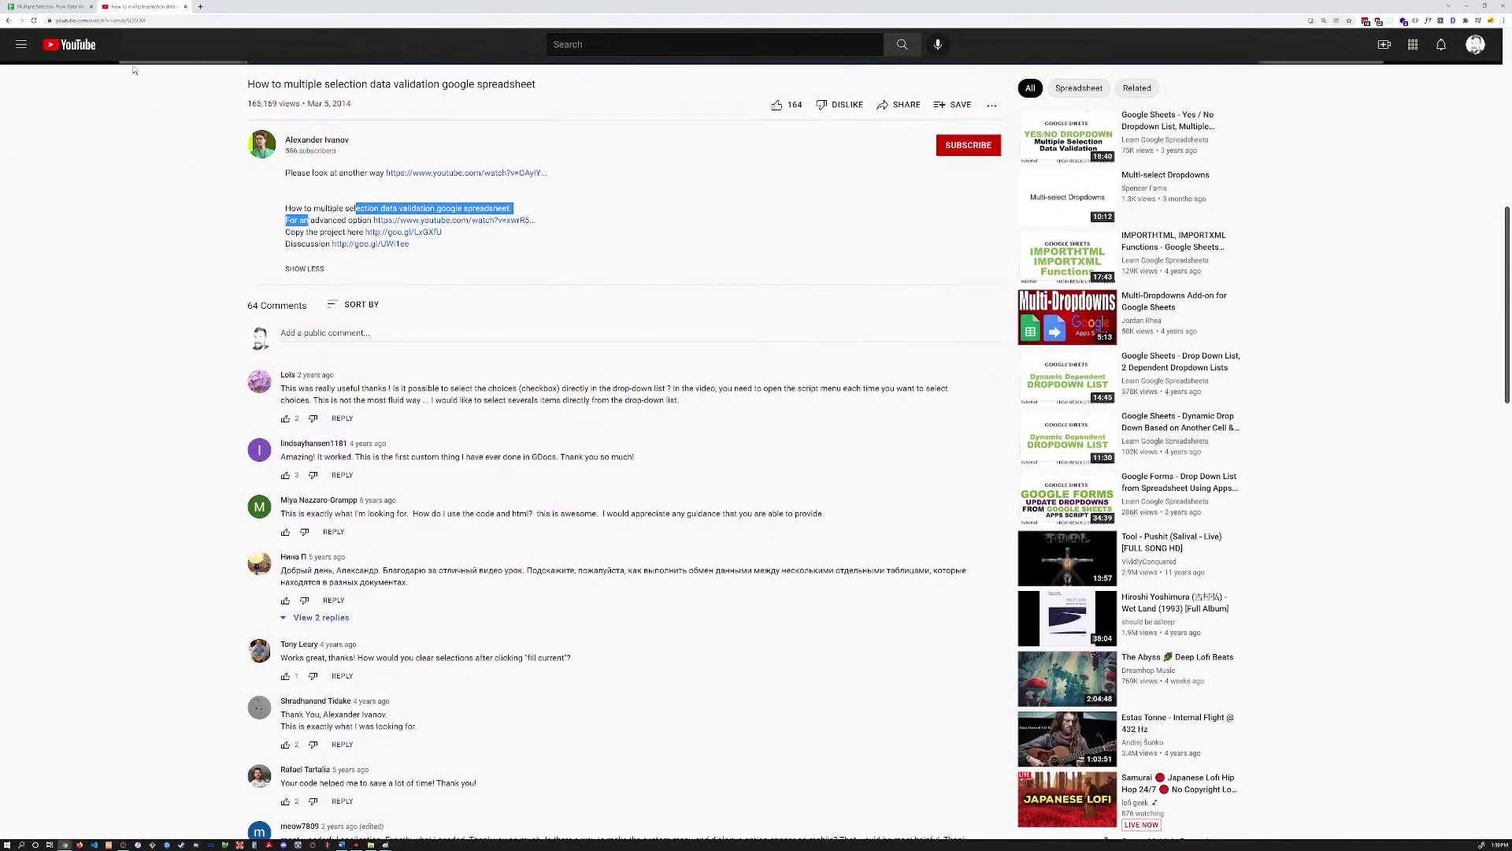
{"action": "key", "text": "ctrl+1"}
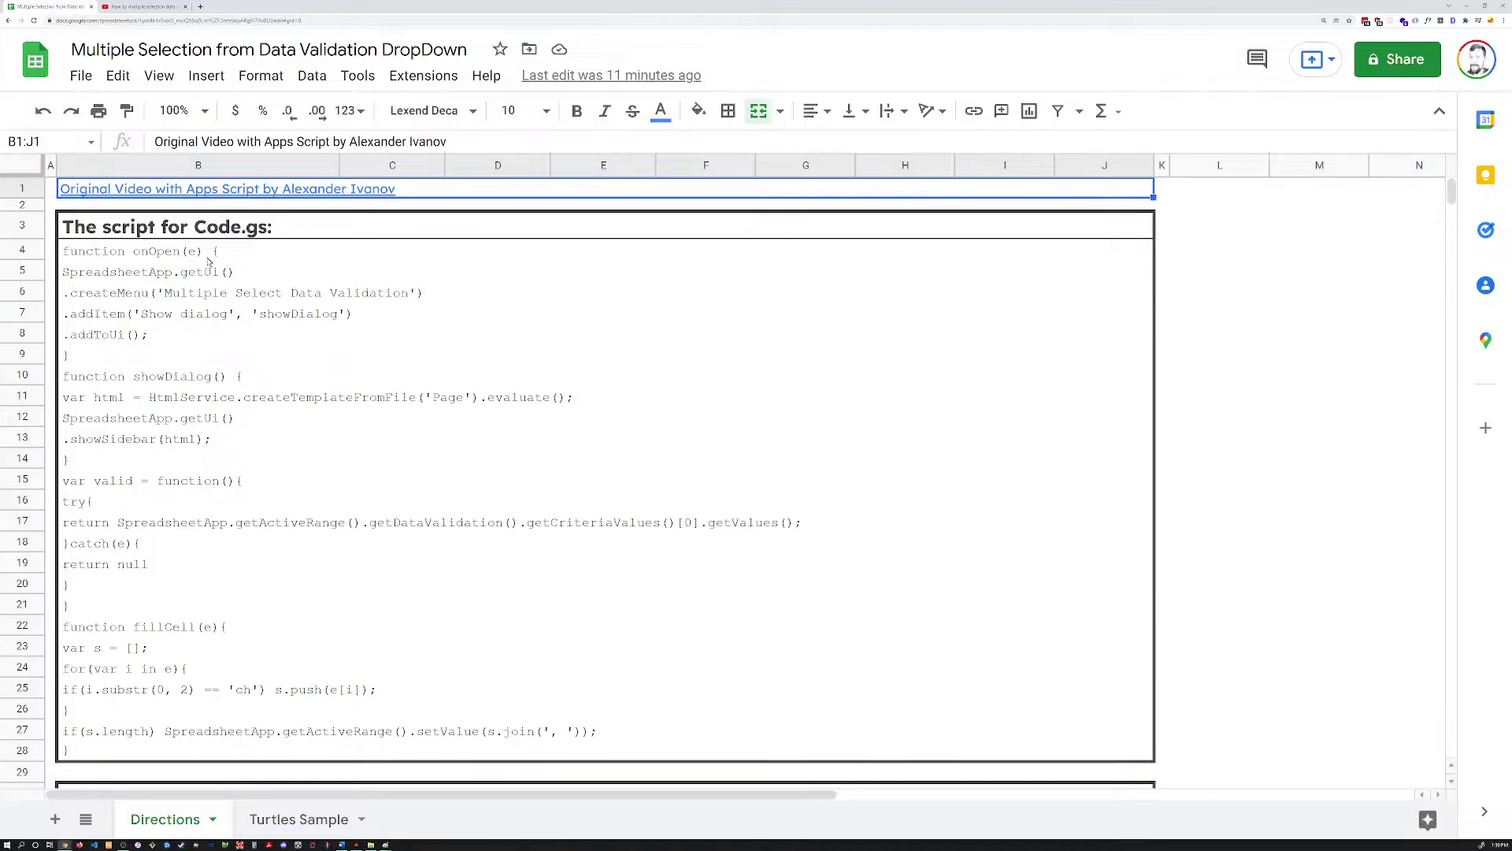
Step: Copy the Code.gs script from cells B4:J28 of the Directions sheet
{"action": "left_click_drag", "start_coordinate": [210, 254], "coordinate": [249, 745]}
{"action": "key", "text": "ctrl+c"}
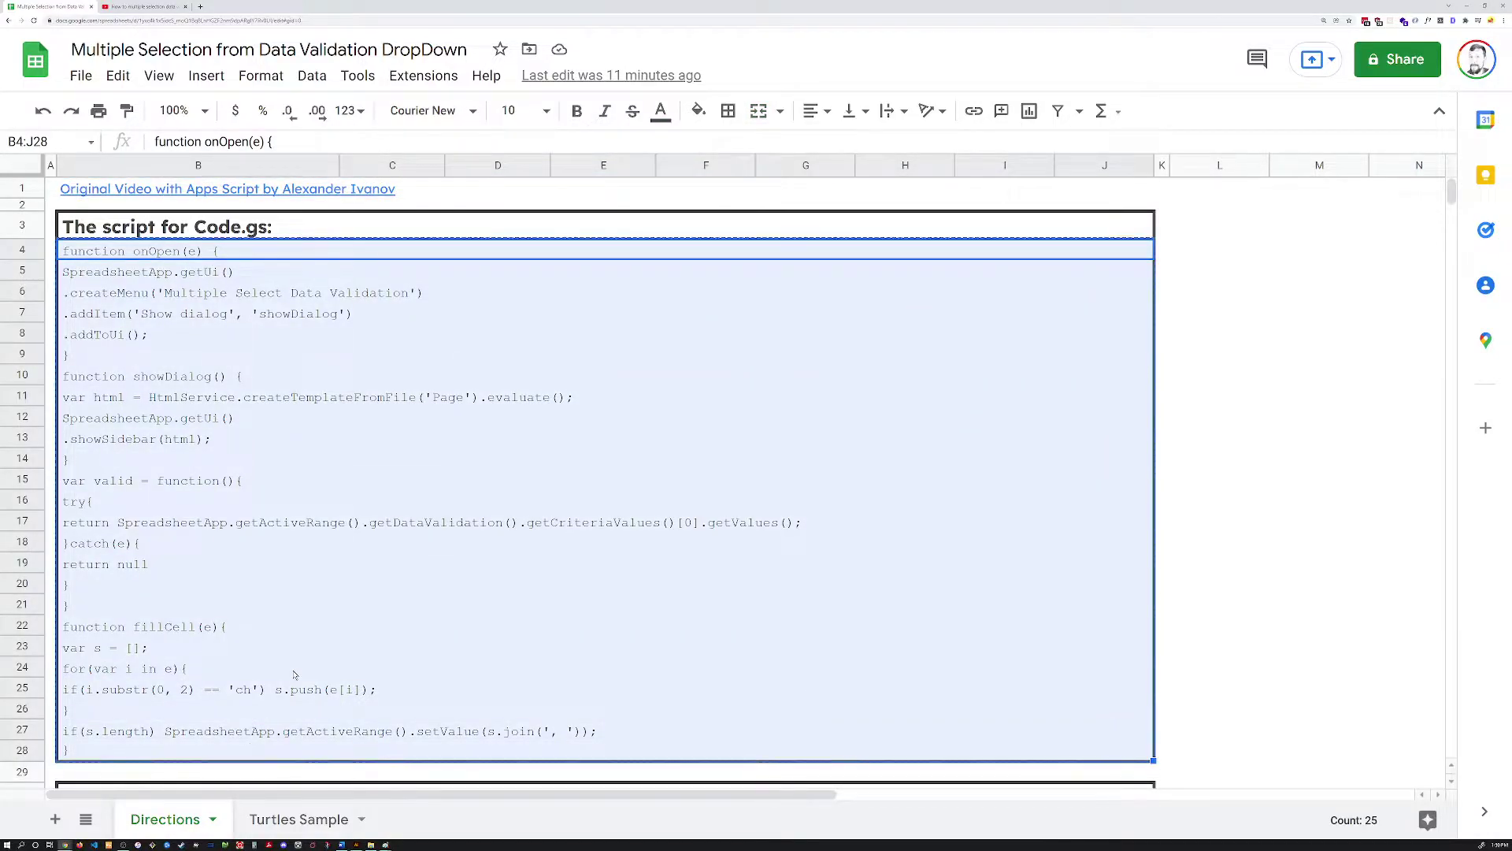
{"action": "scroll", "coordinate": [371, 388], "scroll_direction": "down", "scroll_amount": 5}
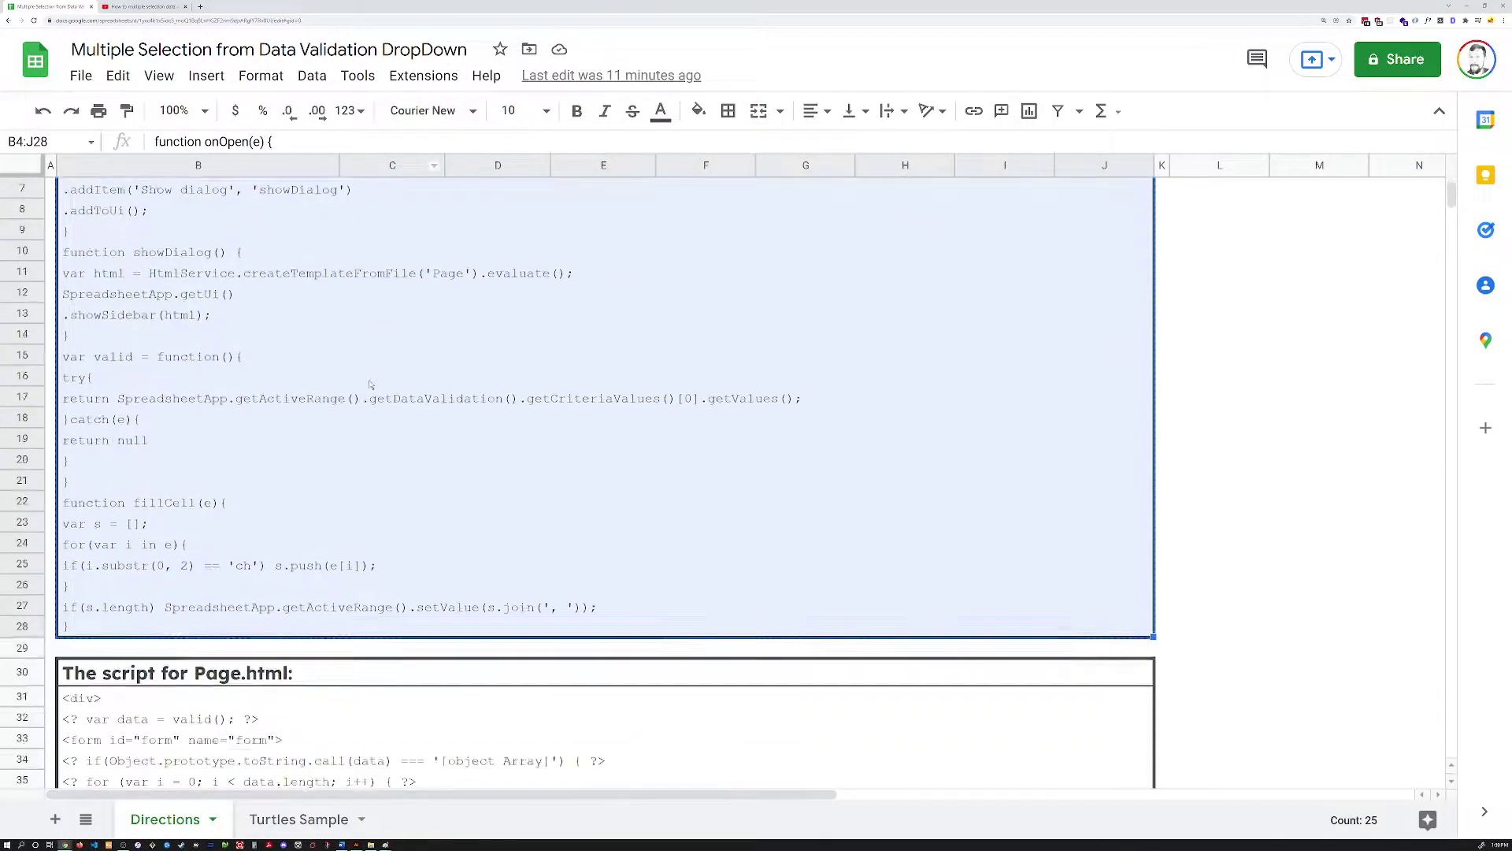
{"action": "scroll", "coordinate": [178, 271], "scroll_direction": "up", "scroll_amount": 5}
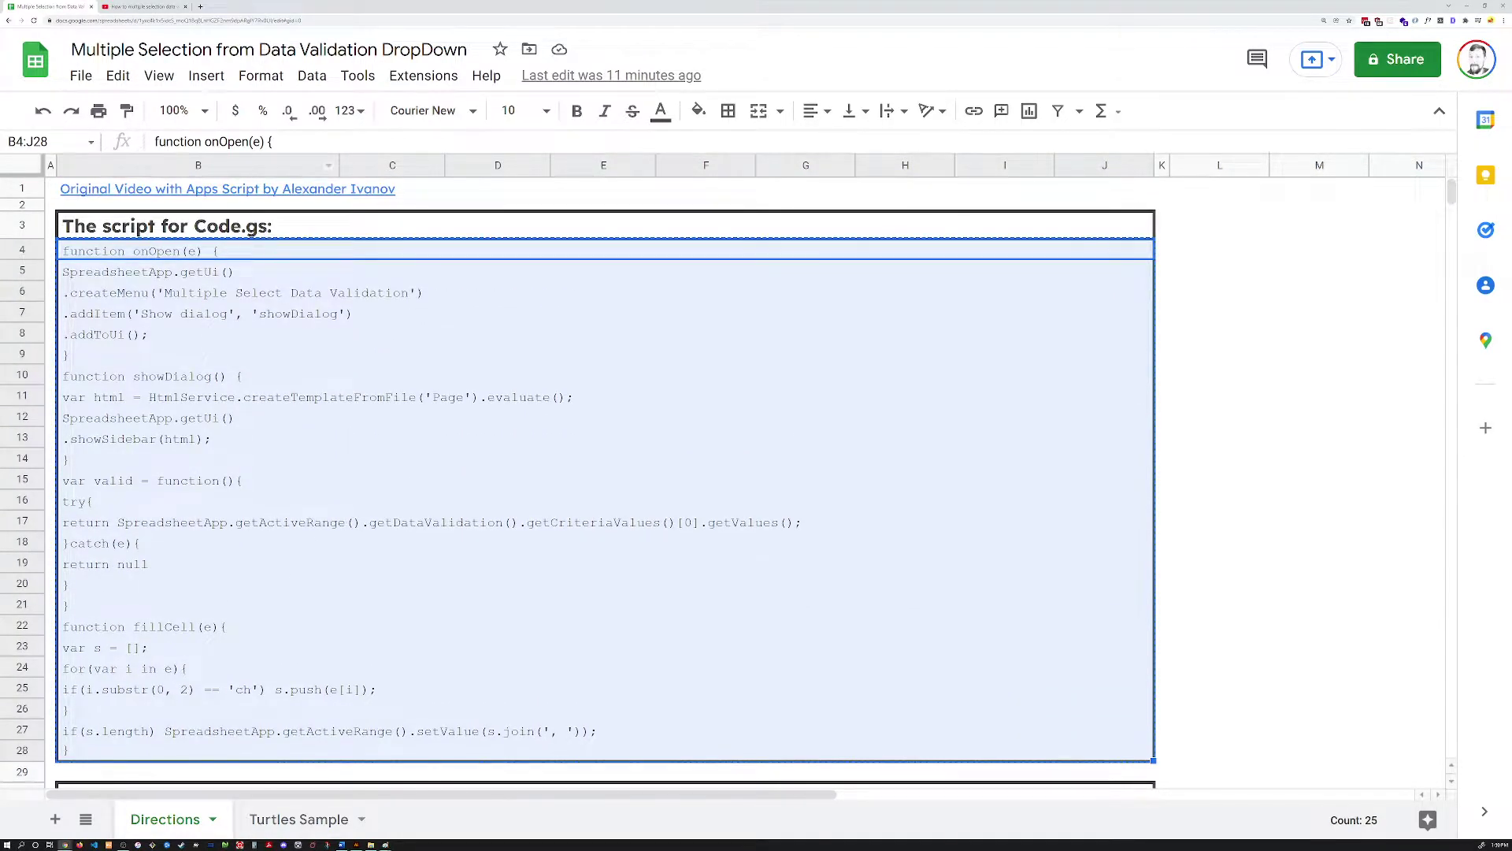
{"action": "scroll", "coordinate": [302, 502], "scroll_direction": "down", "scroll_amount": 5}
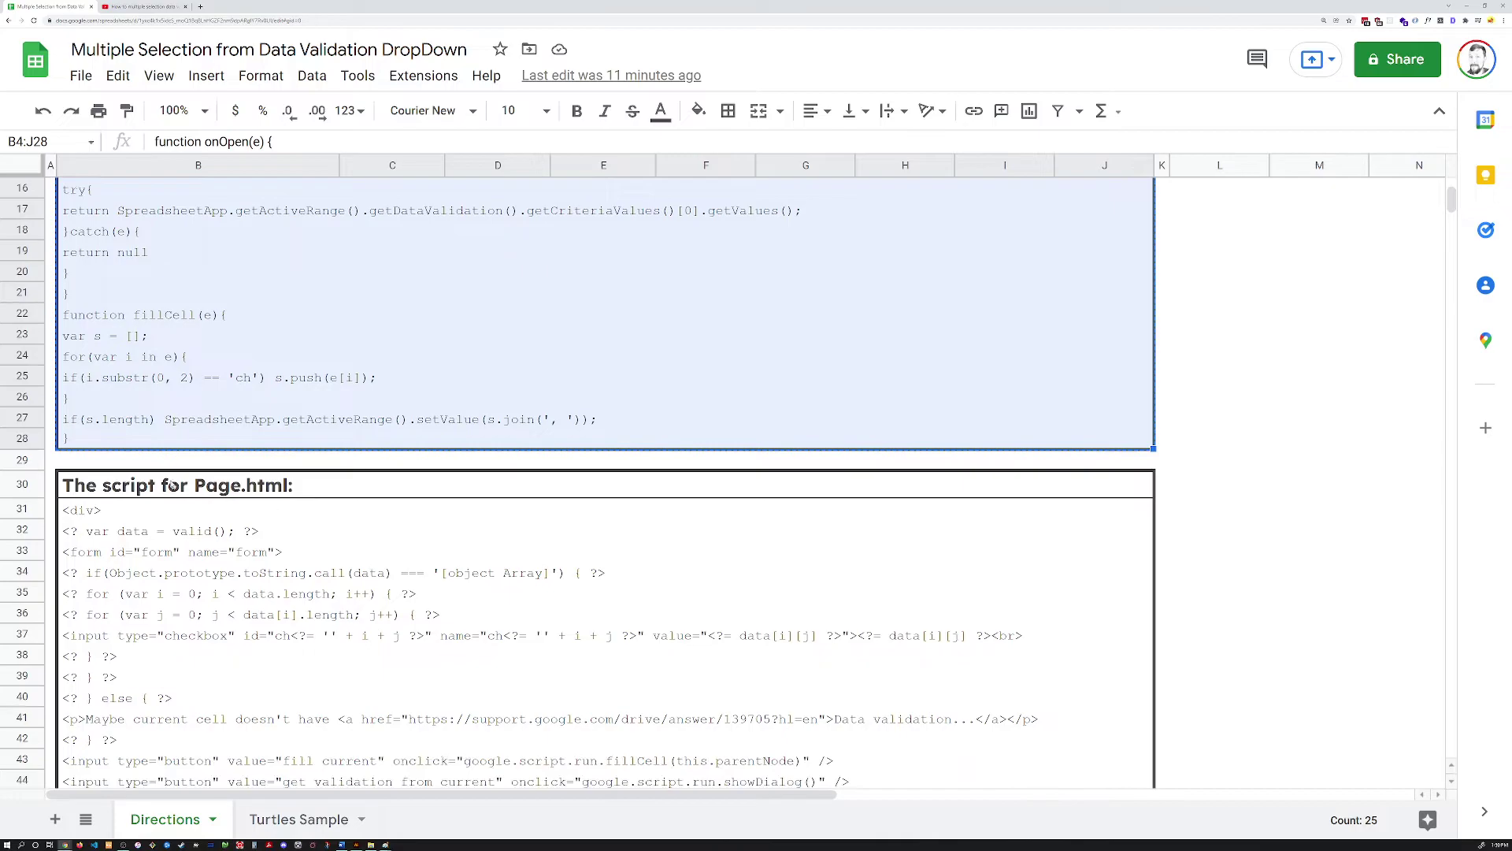
{"action": "scroll", "coordinate": [134, 489], "scroll_direction": "down", "scroll_amount": 3}
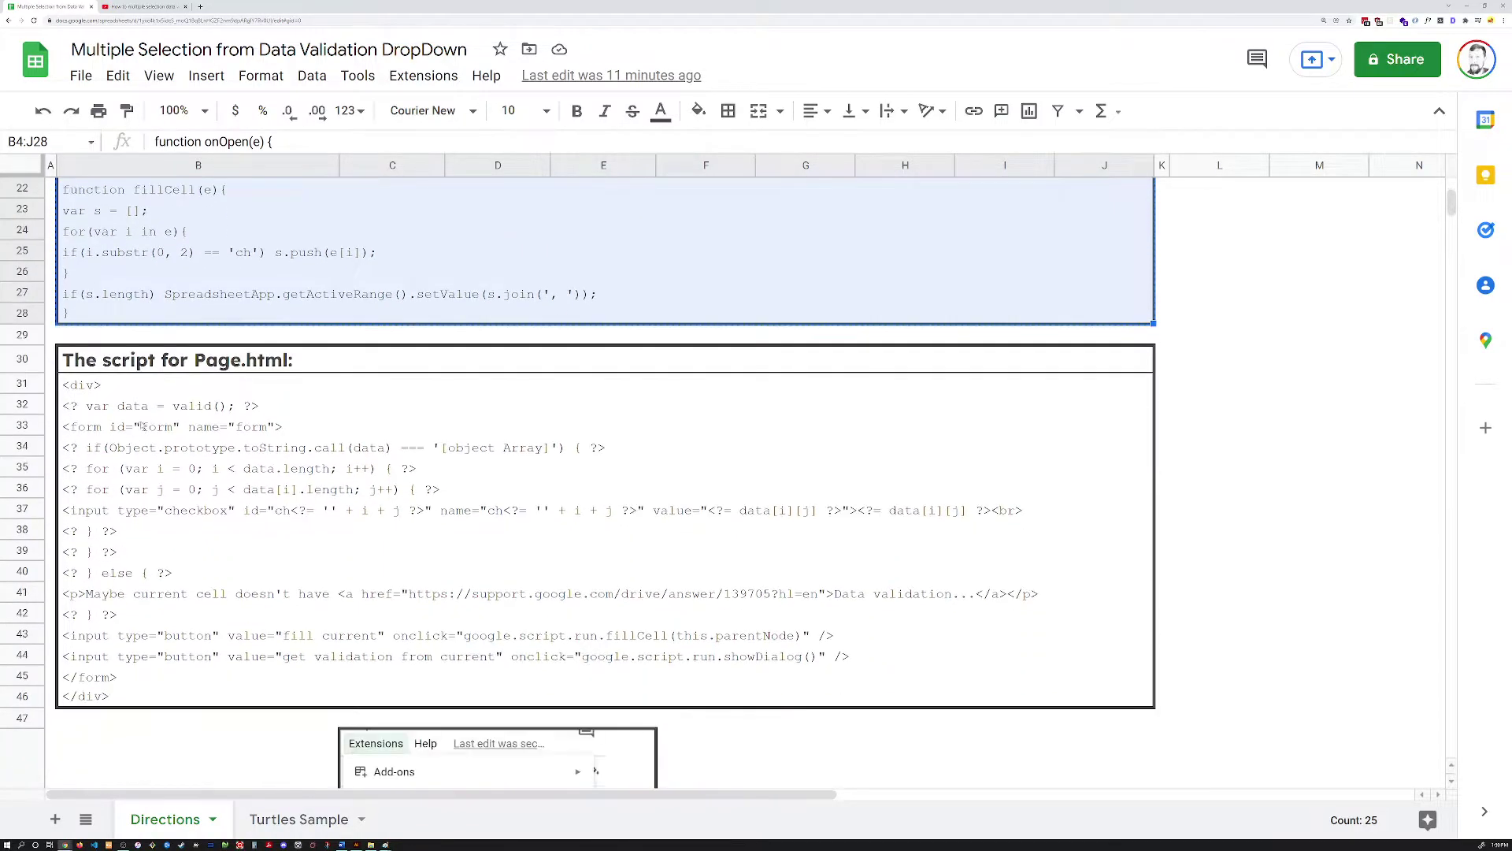
Step: Review the Page.html code and Apps Script setup instructions, then reselect the Code.gs cells B4:J28
{"action": "left_click_drag", "start_coordinate": [134, 364], "coordinate": [208, 670]}
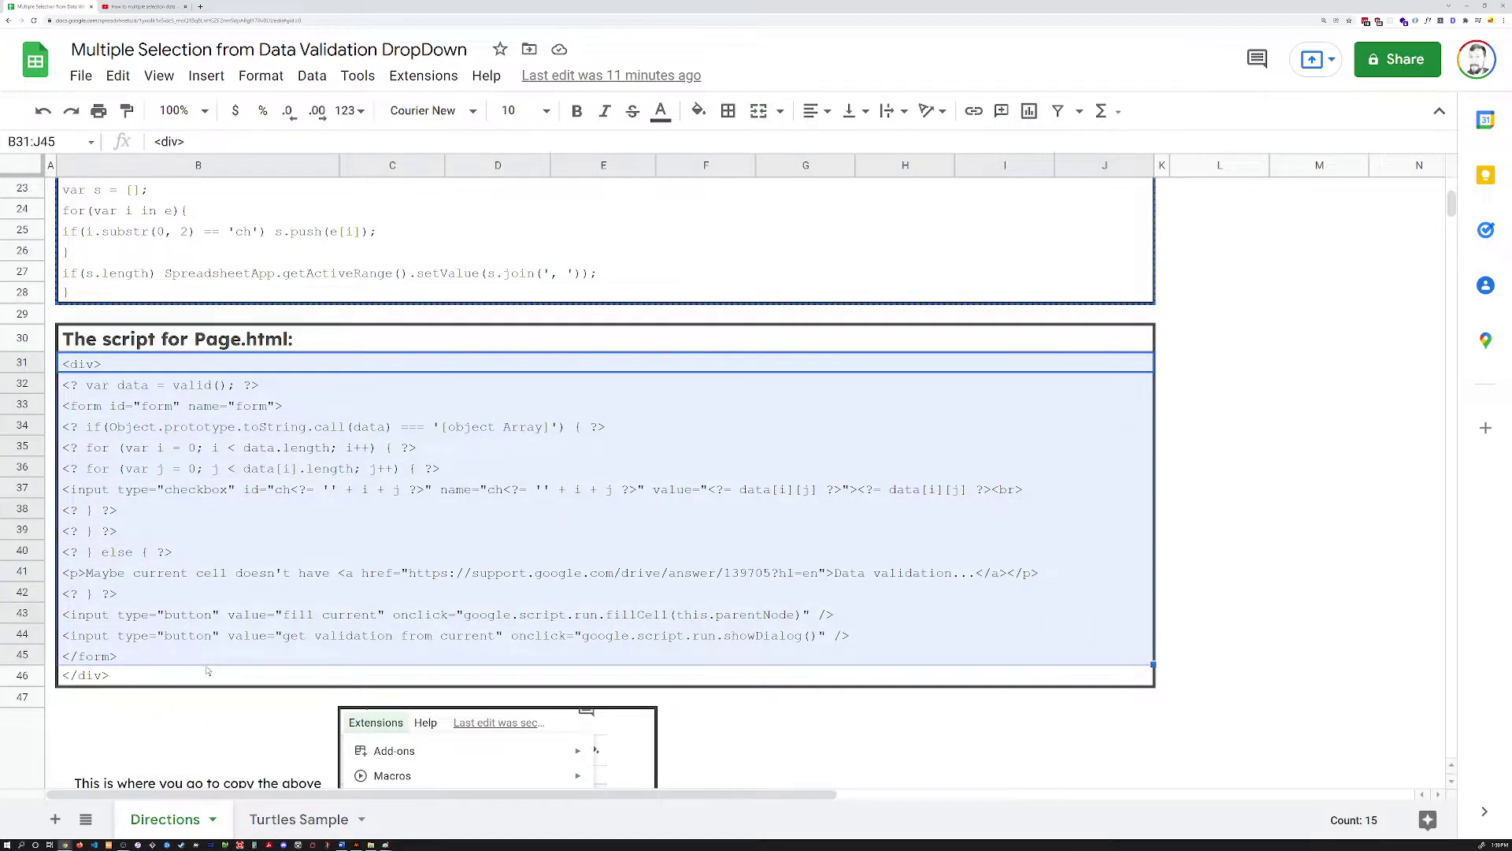
{"action": "left_click", "coordinate": [273, 342]}
{"action": "scroll", "coordinate": [200, 463], "scroll_direction": "down", "scroll_amount": 5}
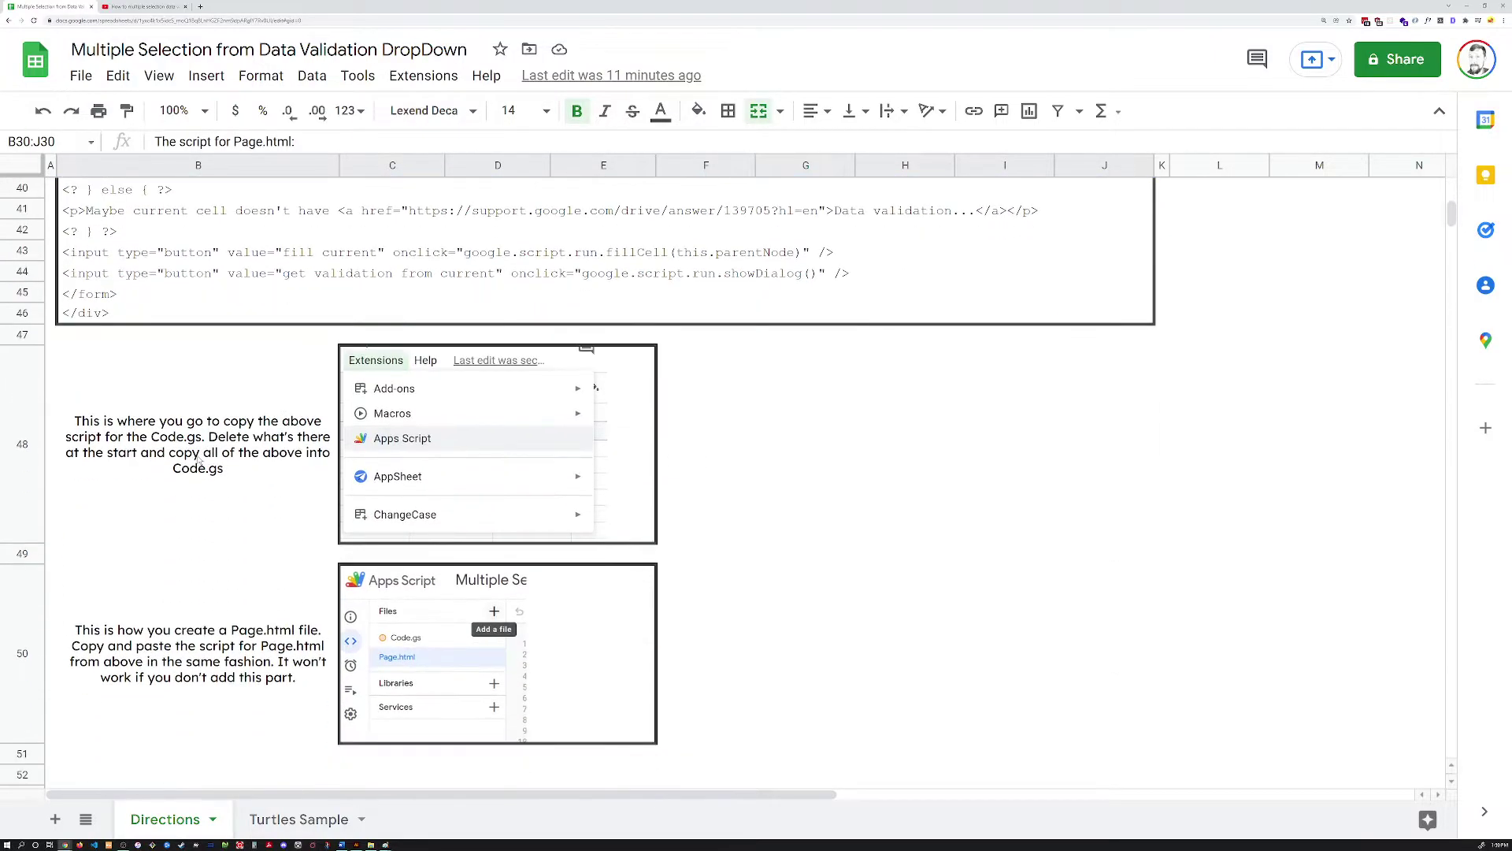
{"action": "left_click_drag", "start_coordinate": [190, 439], "coordinate": [622, 488]}
{"action": "left_click_drag", "start_coordinate": [284, 614], "coordinate": [365, 636]}
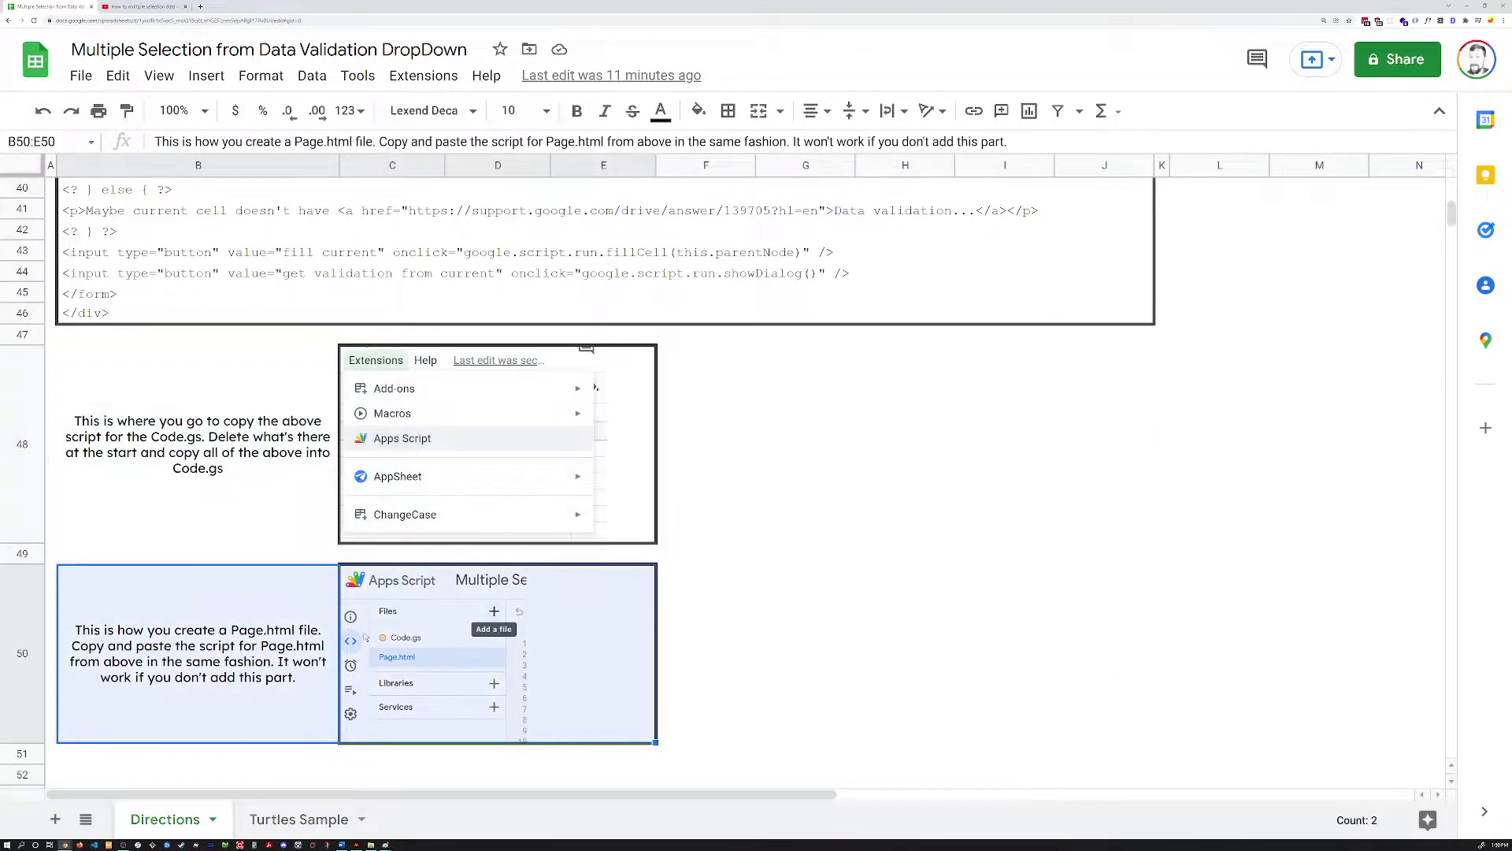
{"action": "scroll", "coordinate": [273, 456], "scroll_direction": "up", "scroll_amount": 12}
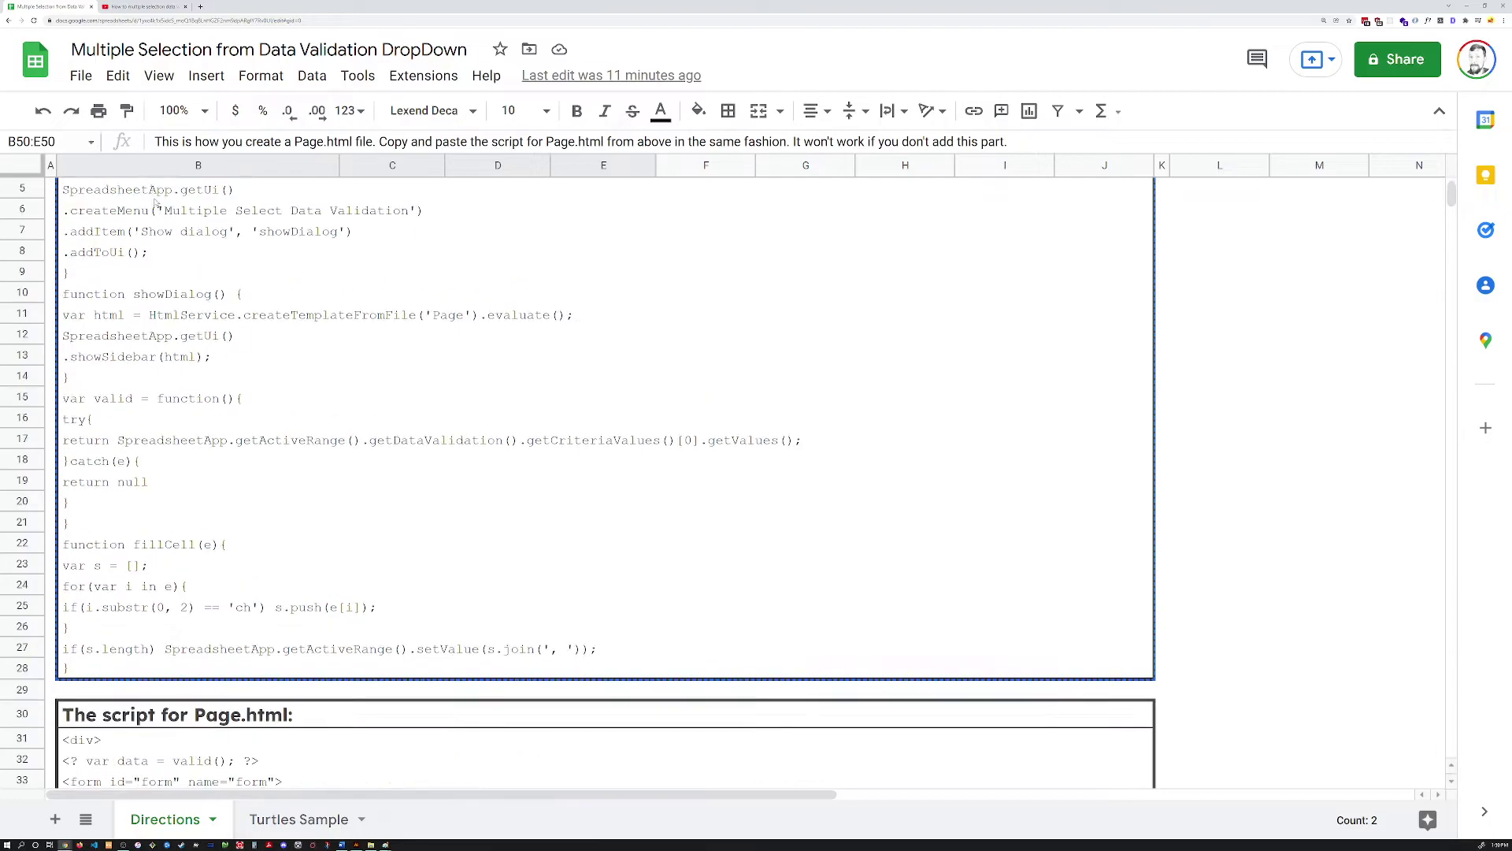
{"action": "scroll", "coordinate": [201, 412], "scroll_direction": "up", "scroll_amount": 3}
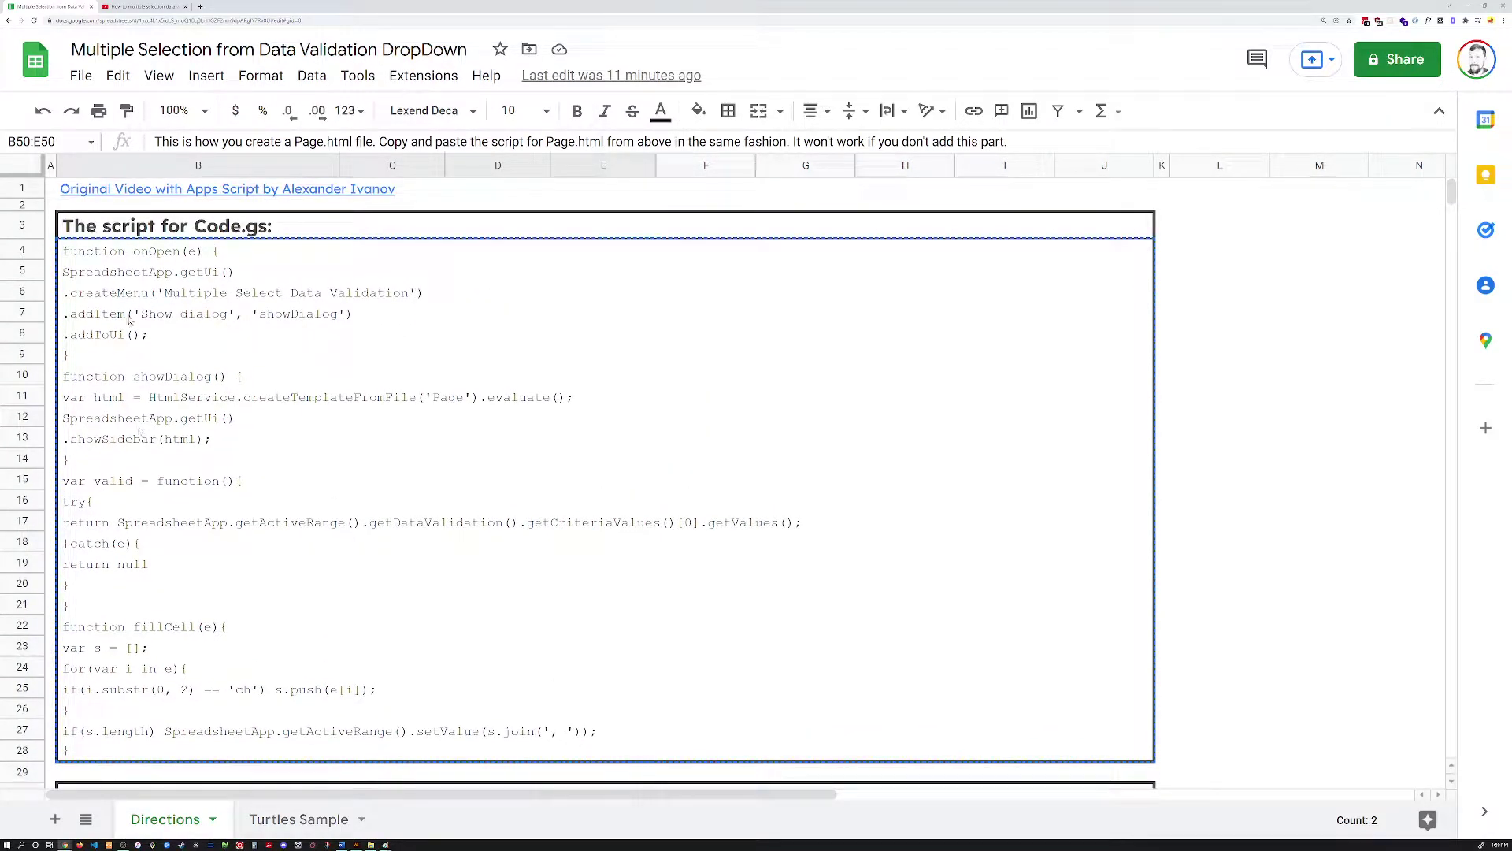
{"action": "left_click_drag", "start_coordinate": [164, 262], "coordinate": [237, 750]}
{"action": "key", "text": "ctrl+c"}
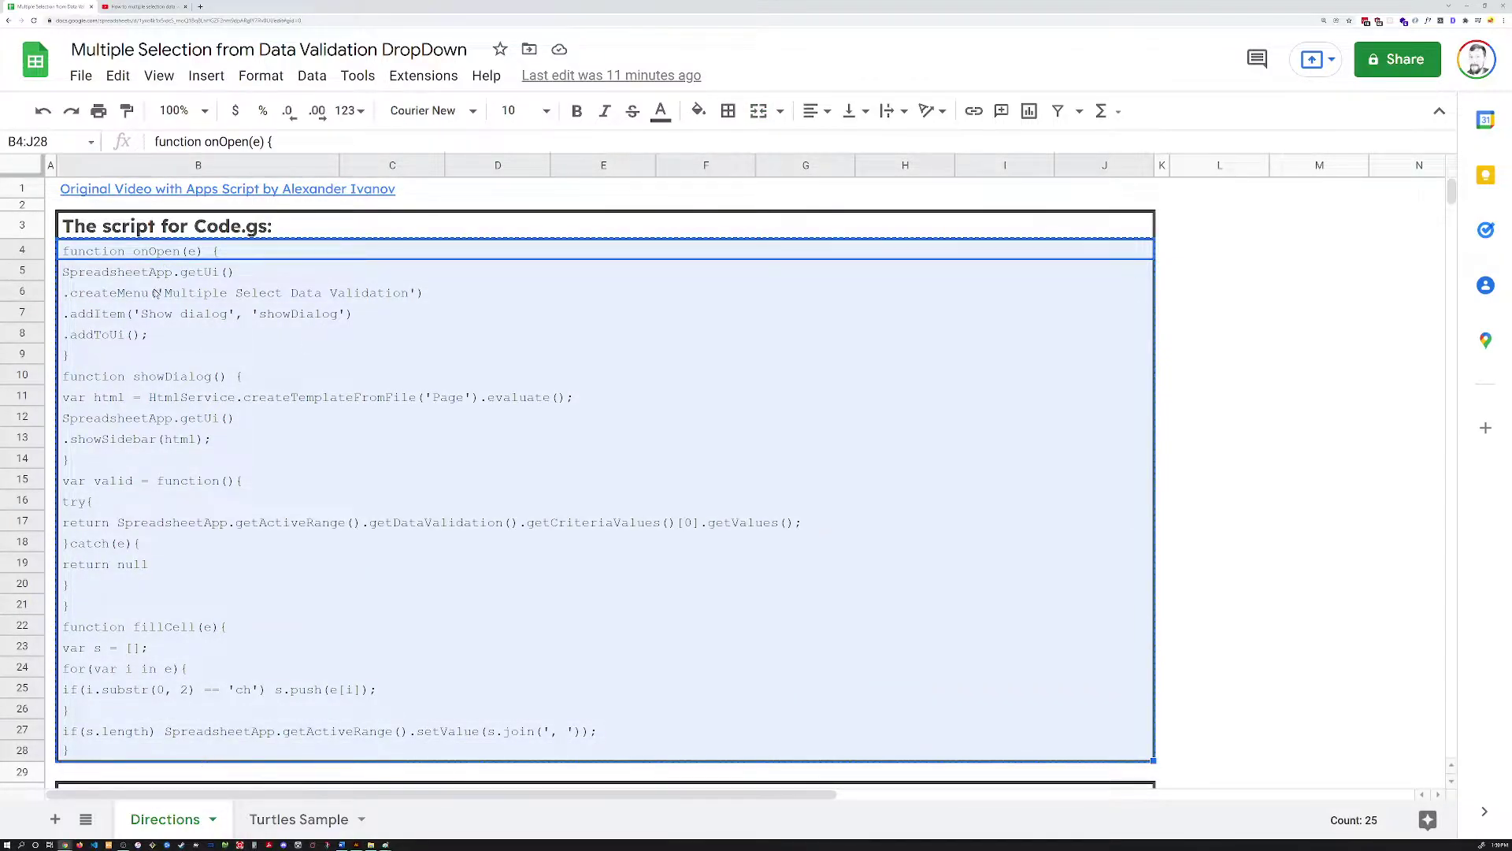
{"action": "left_click", "coordinate": [423, 76]}
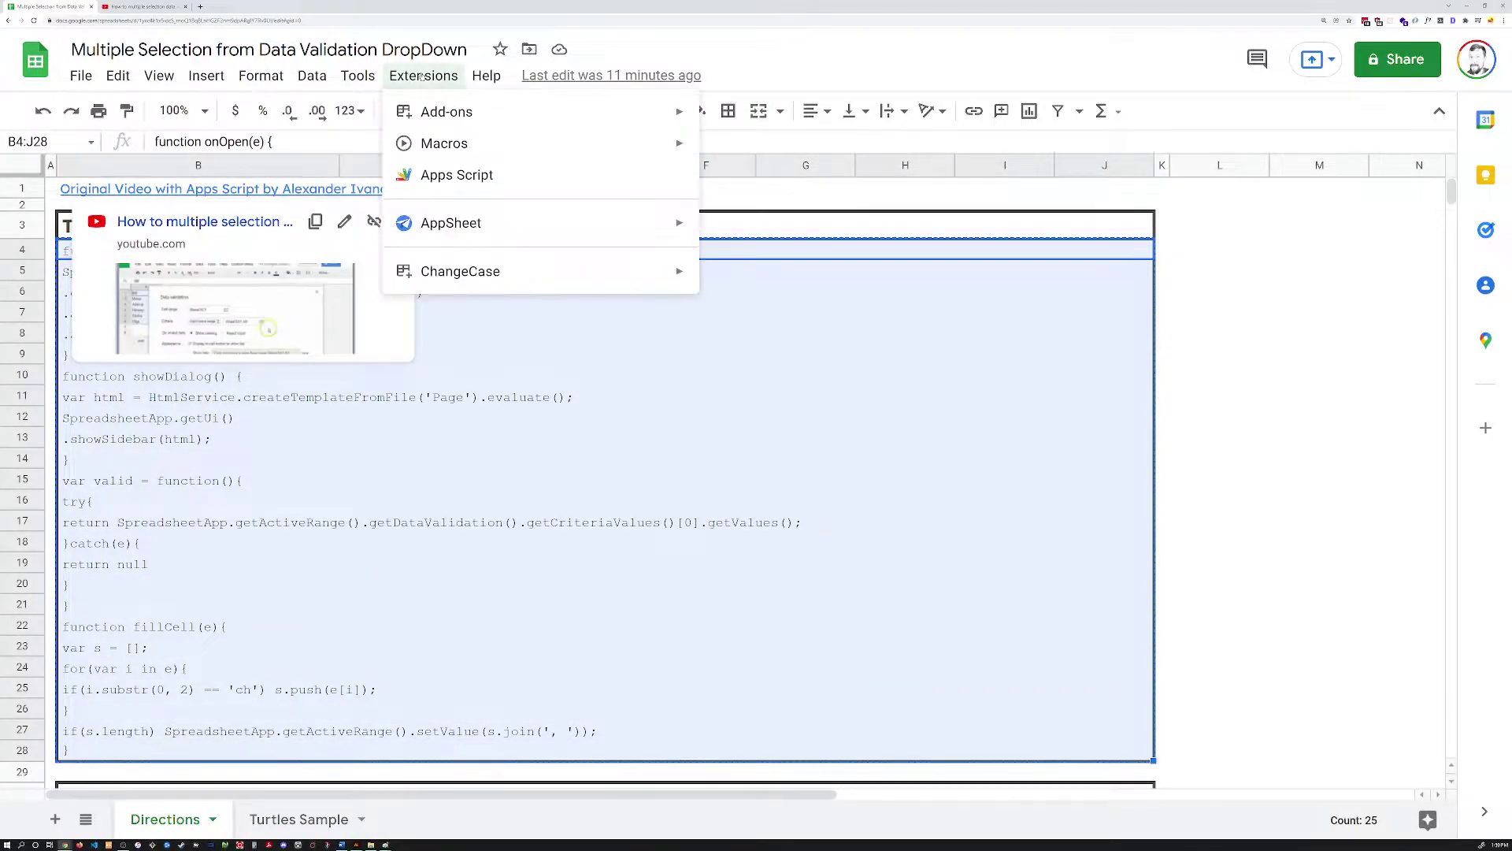
Step: Open the Apps Script editor, replace the template in Code.gs with the copied script, and save
{"action": "left_click", "coordinate": [444, 176]}
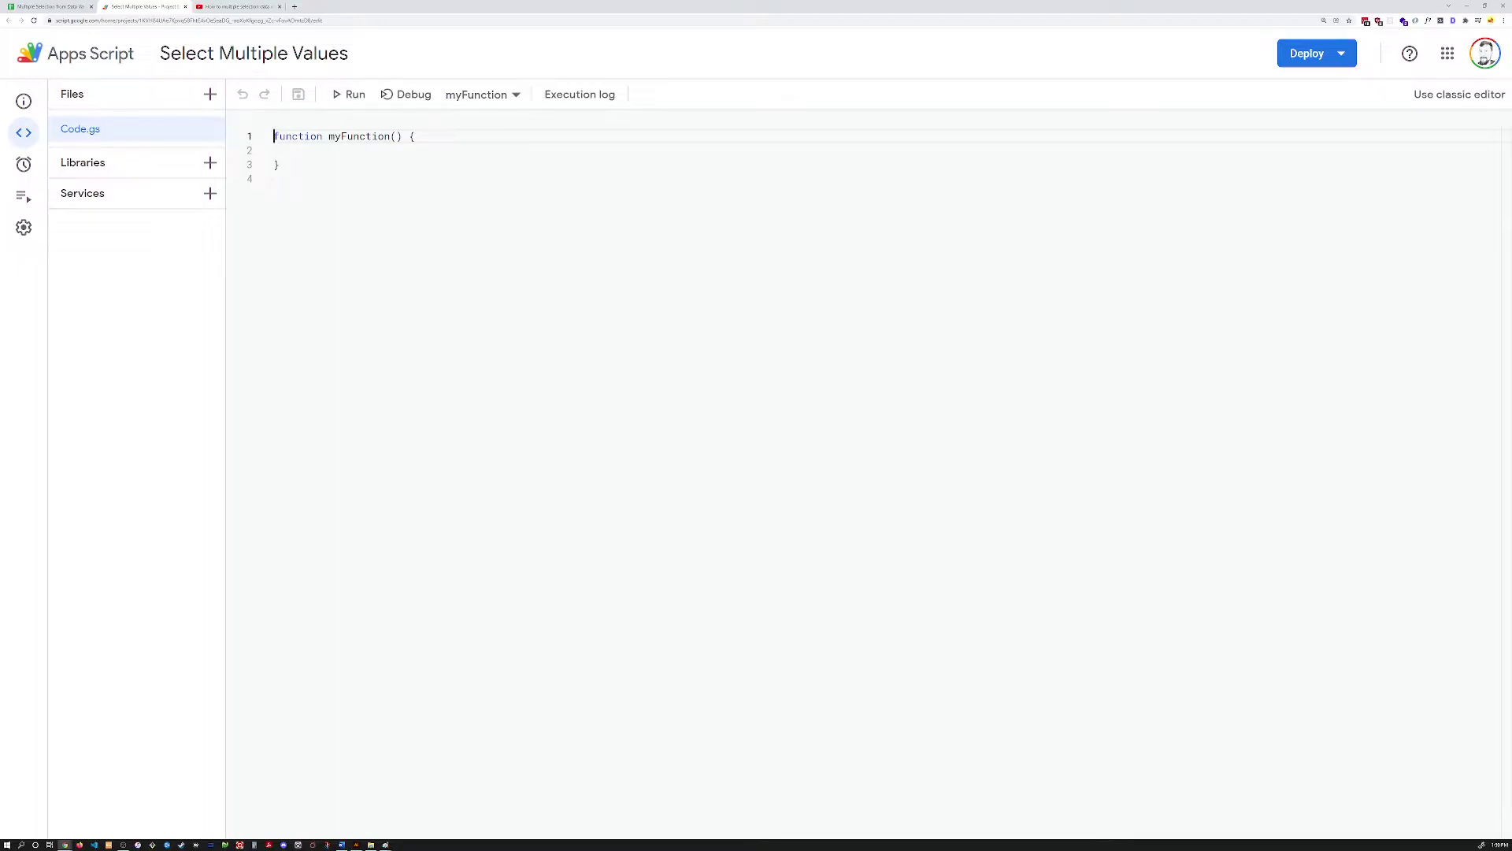
{"action": "key", "text": "ctrl+a"}
{"action": "key", "text": "ctrl+a"}
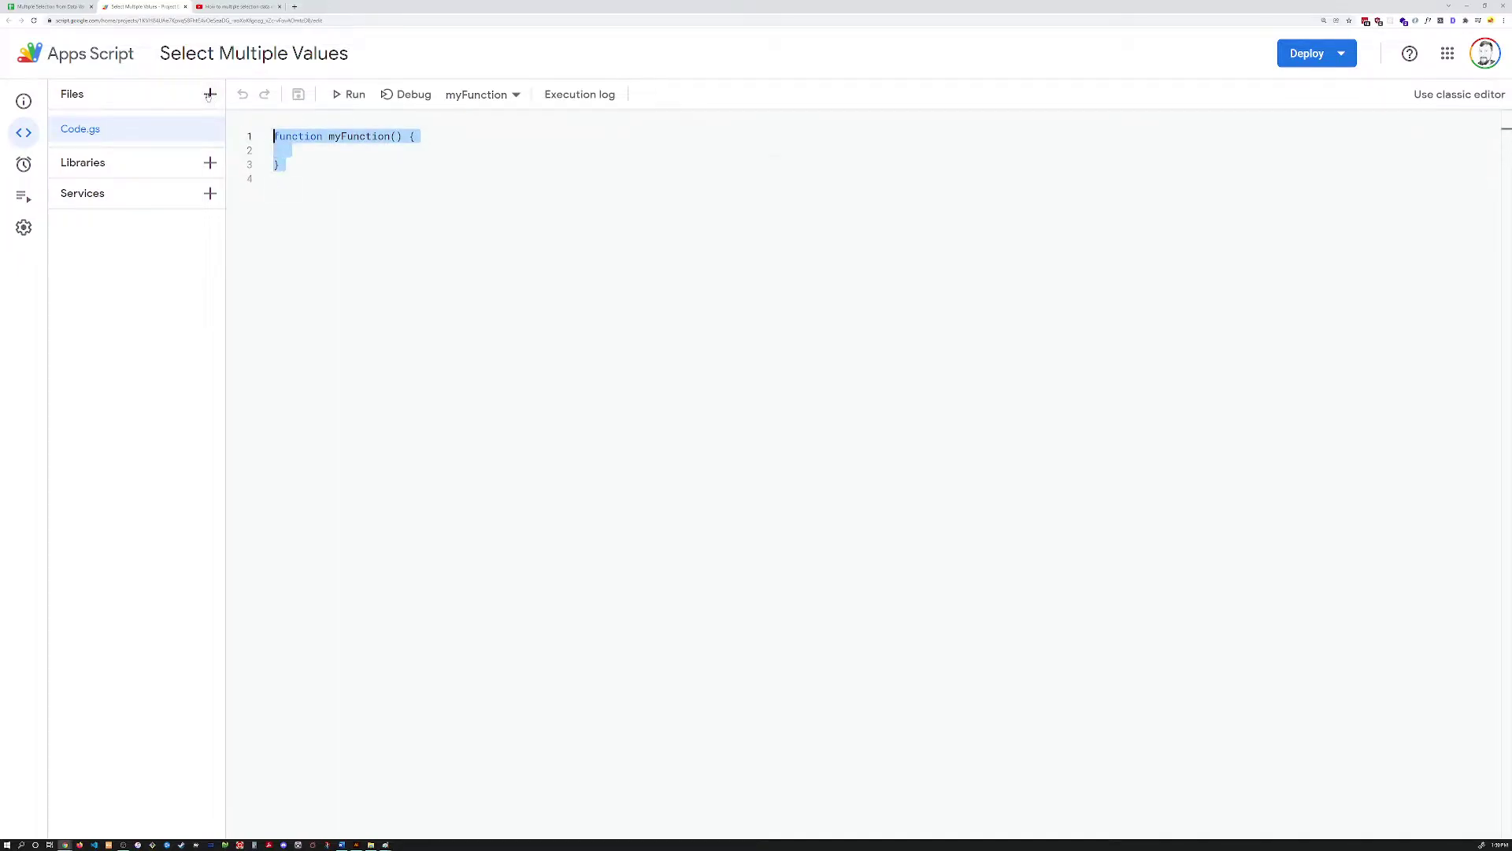
{"action": "key", "text": "BackSpace"}
{"action": "key", "text": "ctrl+v"}
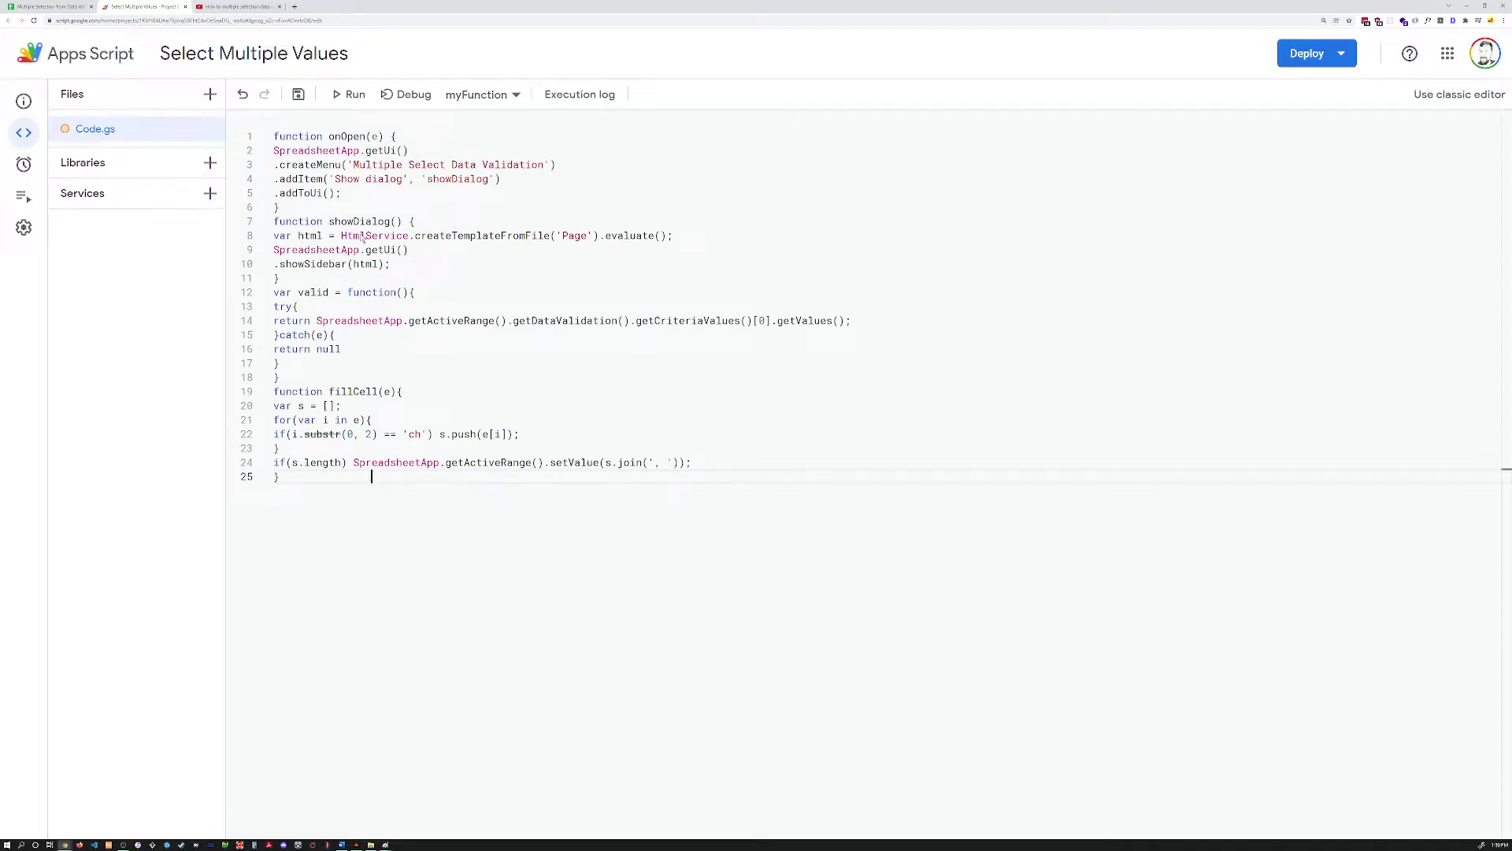
{"action": "key", "text": "ctrl+s"}
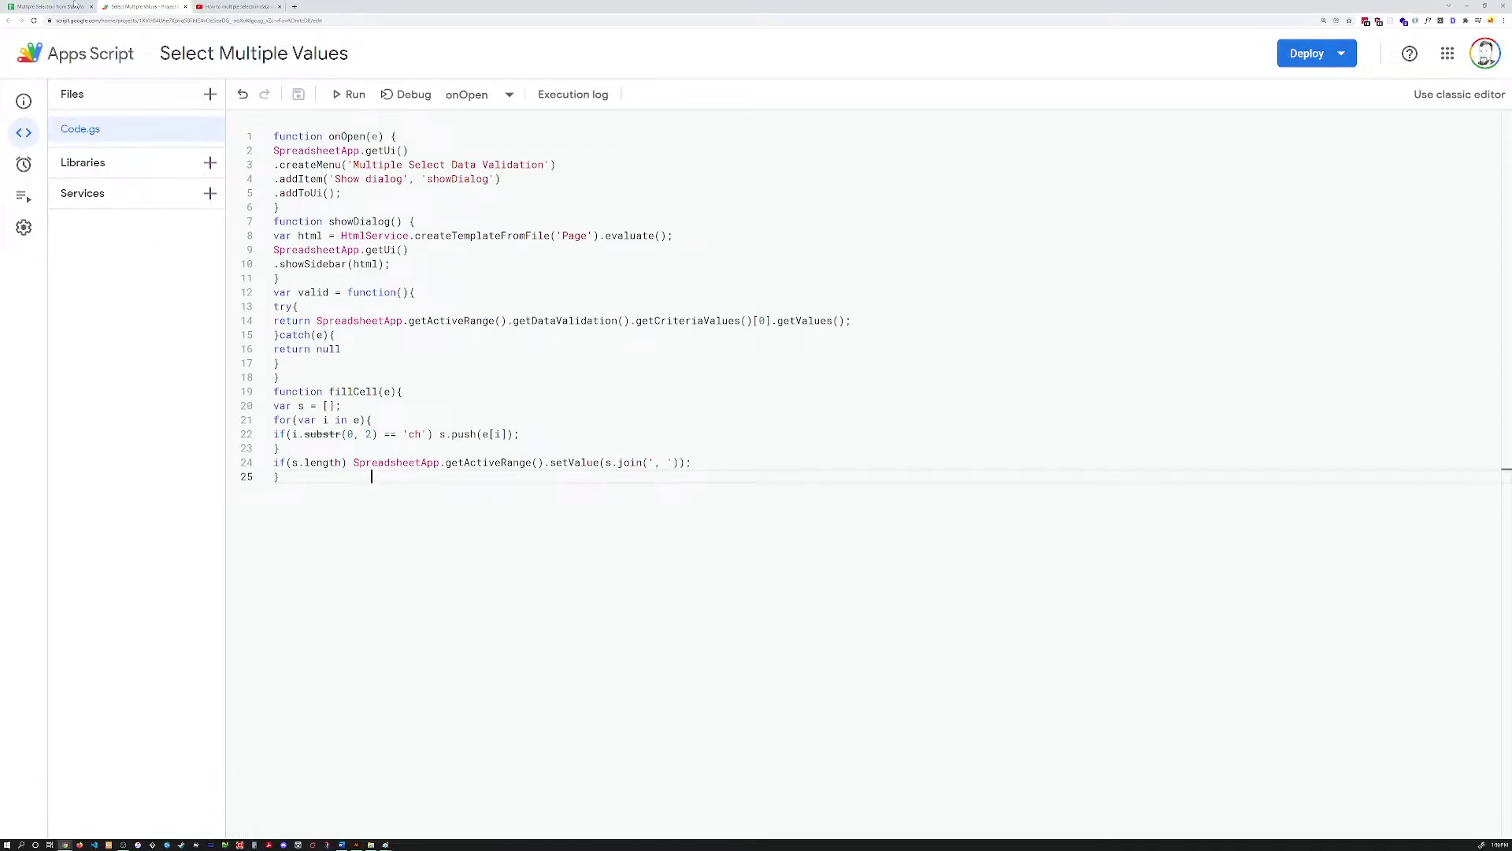
Step: Select the Page.html code in B31:J46 on the Directions sheet and return to Apps Script
{"action": "left_click", "coordinate": [49, 6]}
{"action": "scroll", "coordinate": [181, 426], "scroll_direction": "down", "scroll_amount": 5}
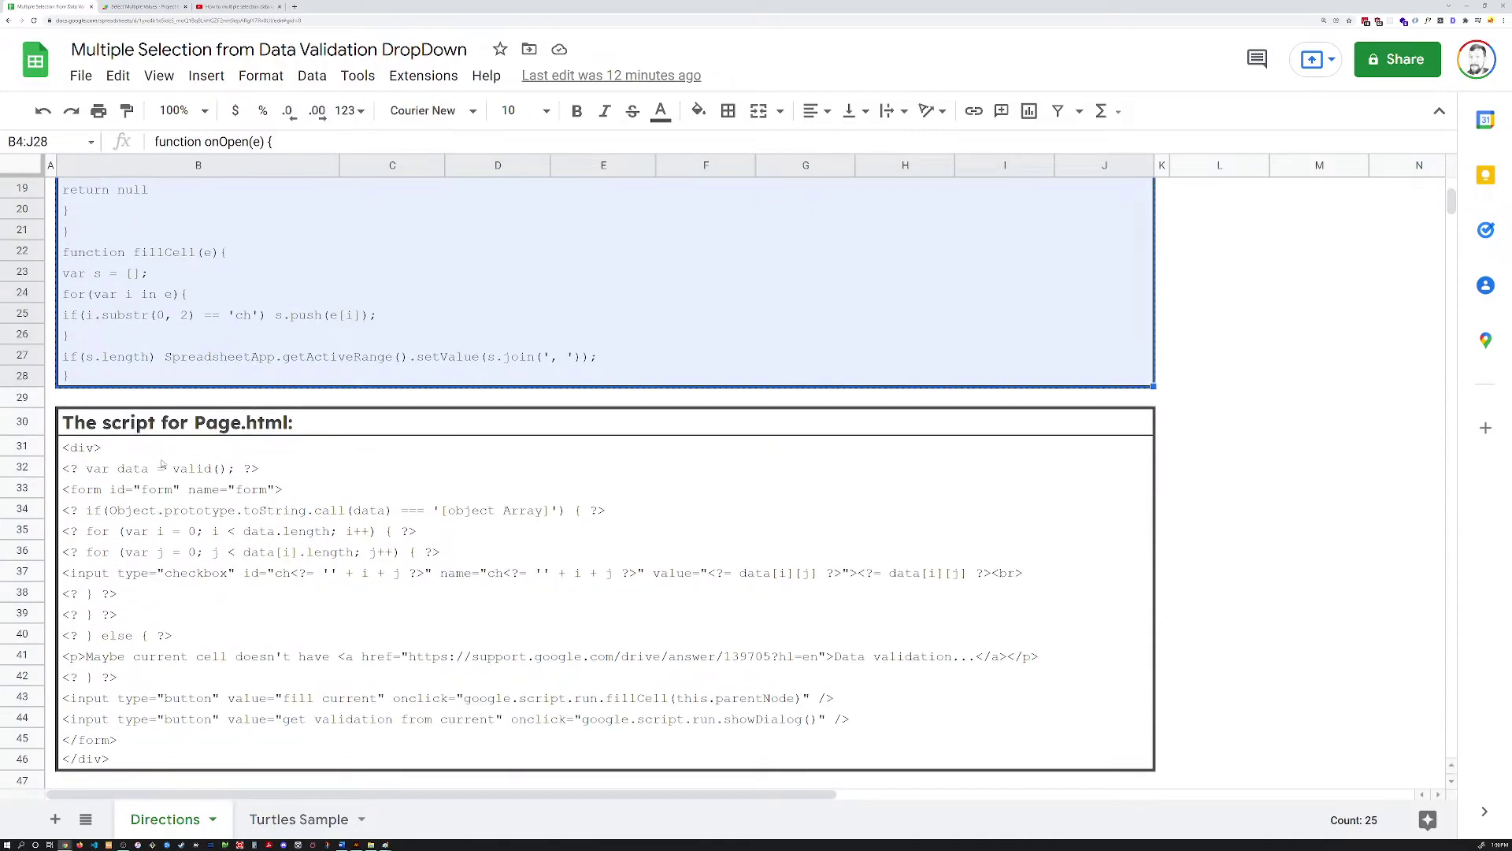
{"action": "left_click_drag", "start_coordinate": [162, 447], "coordinate": [162, 759]}
{"action": "key", "text": "ctrl+c"}
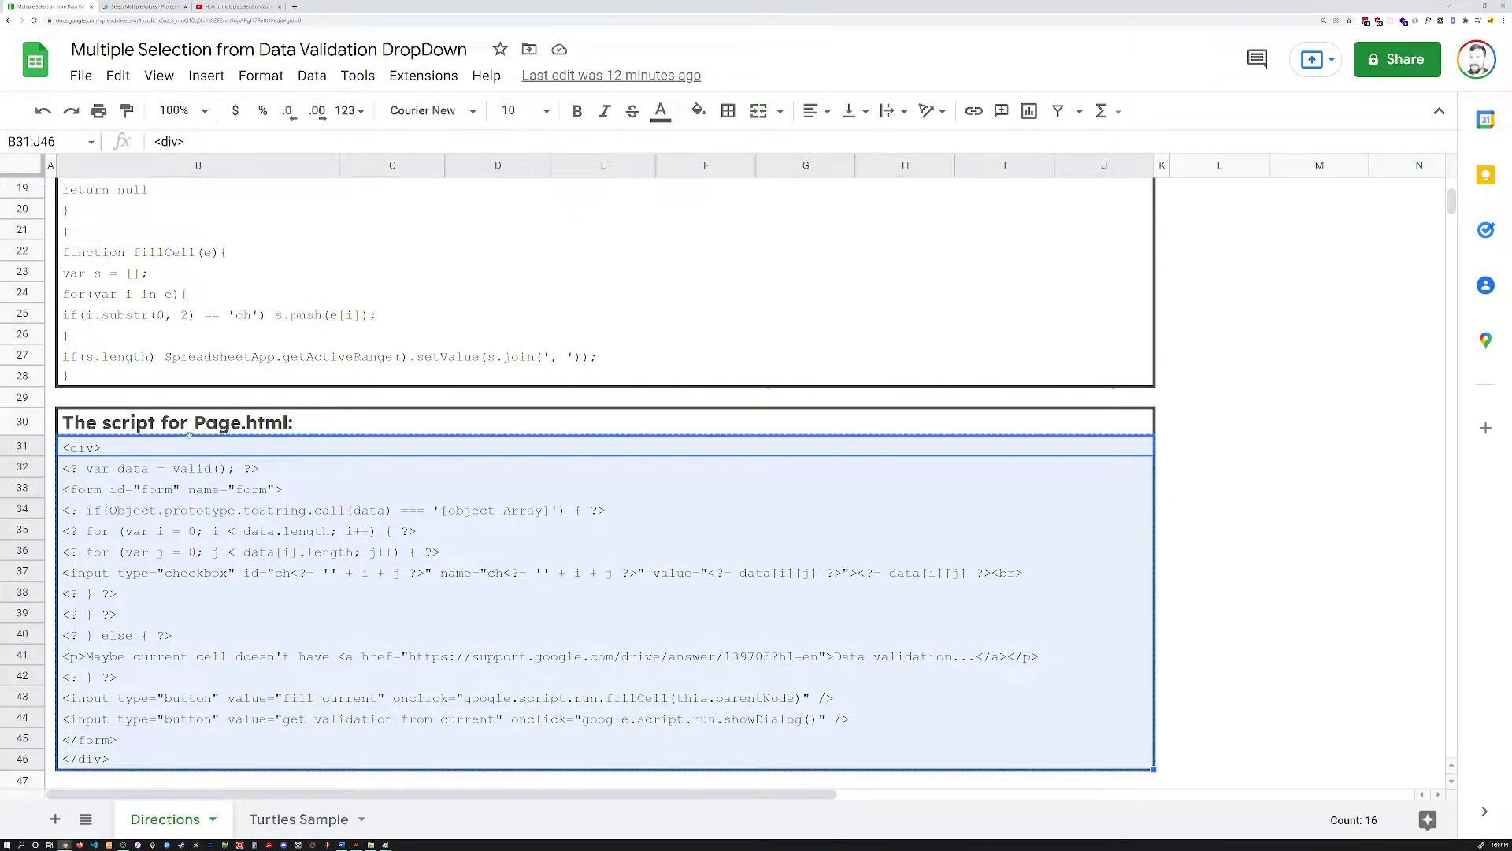
{"action": "left_click", "coordinate": [142, 6]}
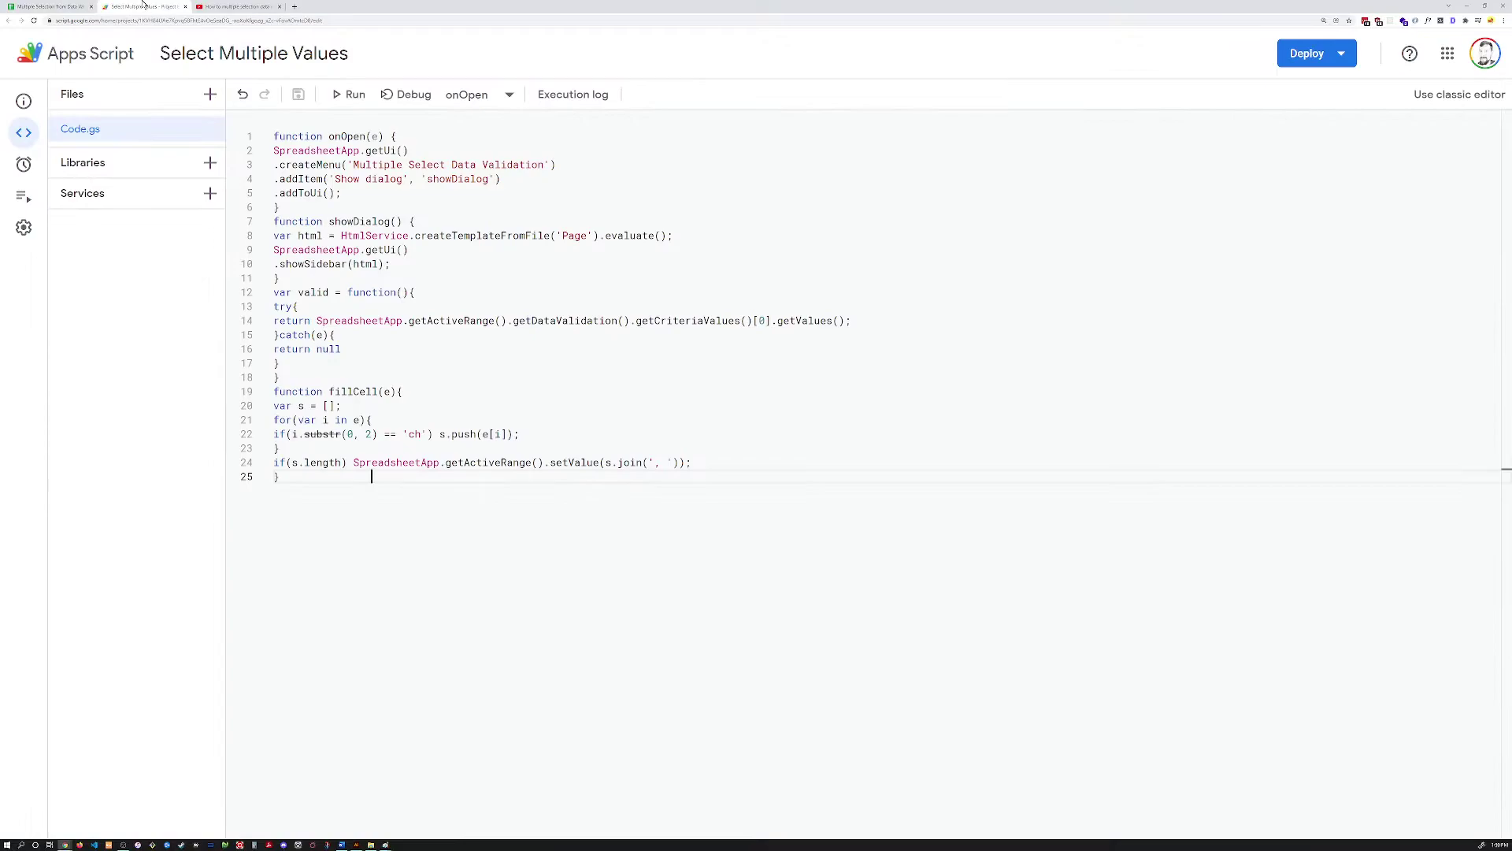
Step: Create an HTML file named Page, paste the copied checkbox form code over its template, and save
{"action": "left_click", "coordinate": [211, 94]}
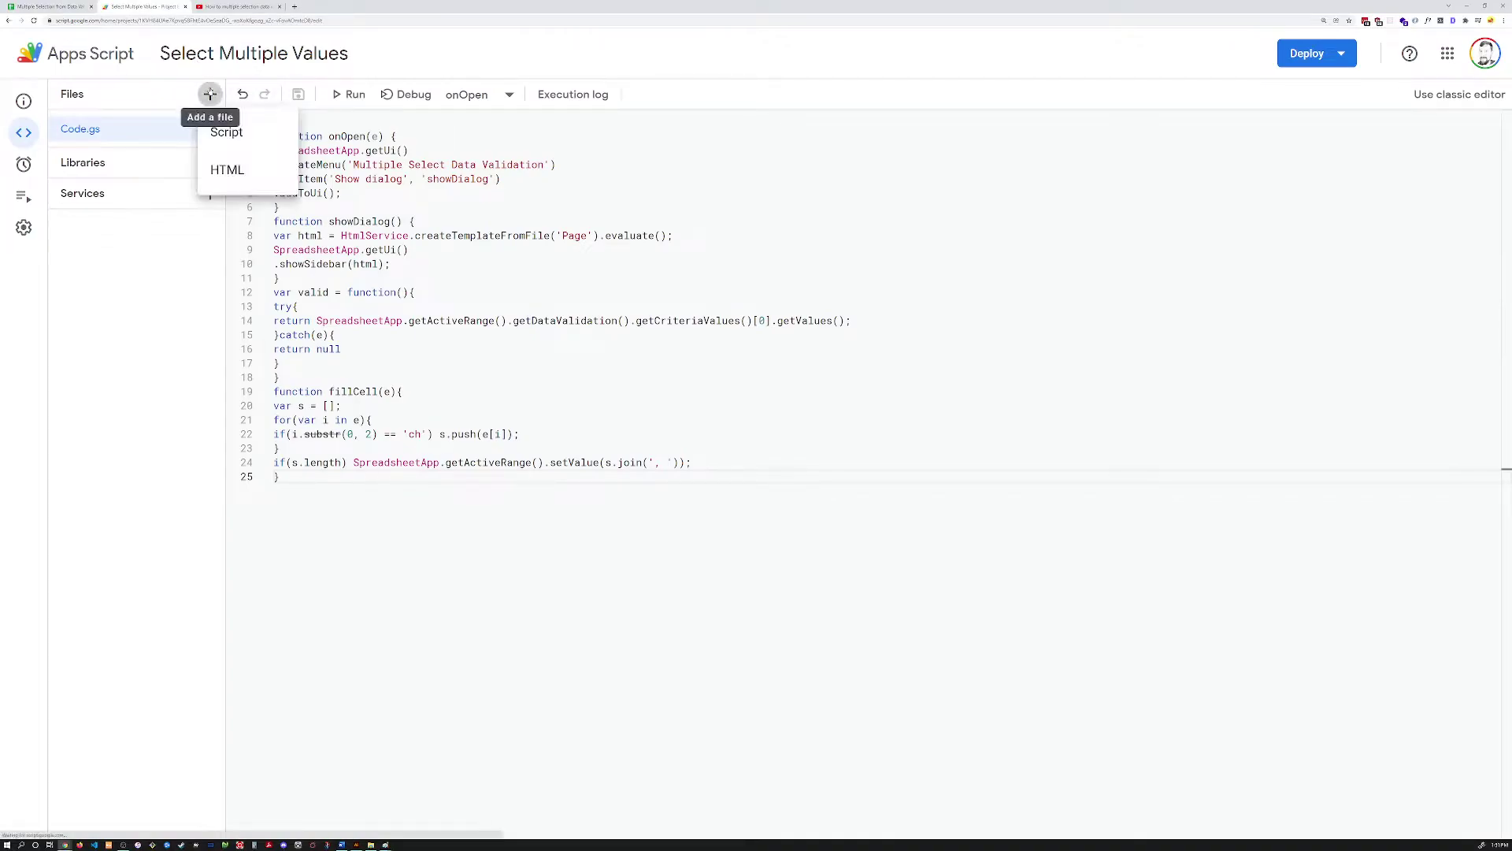
{"action": "left_click", "coordinate": [228, 170]}
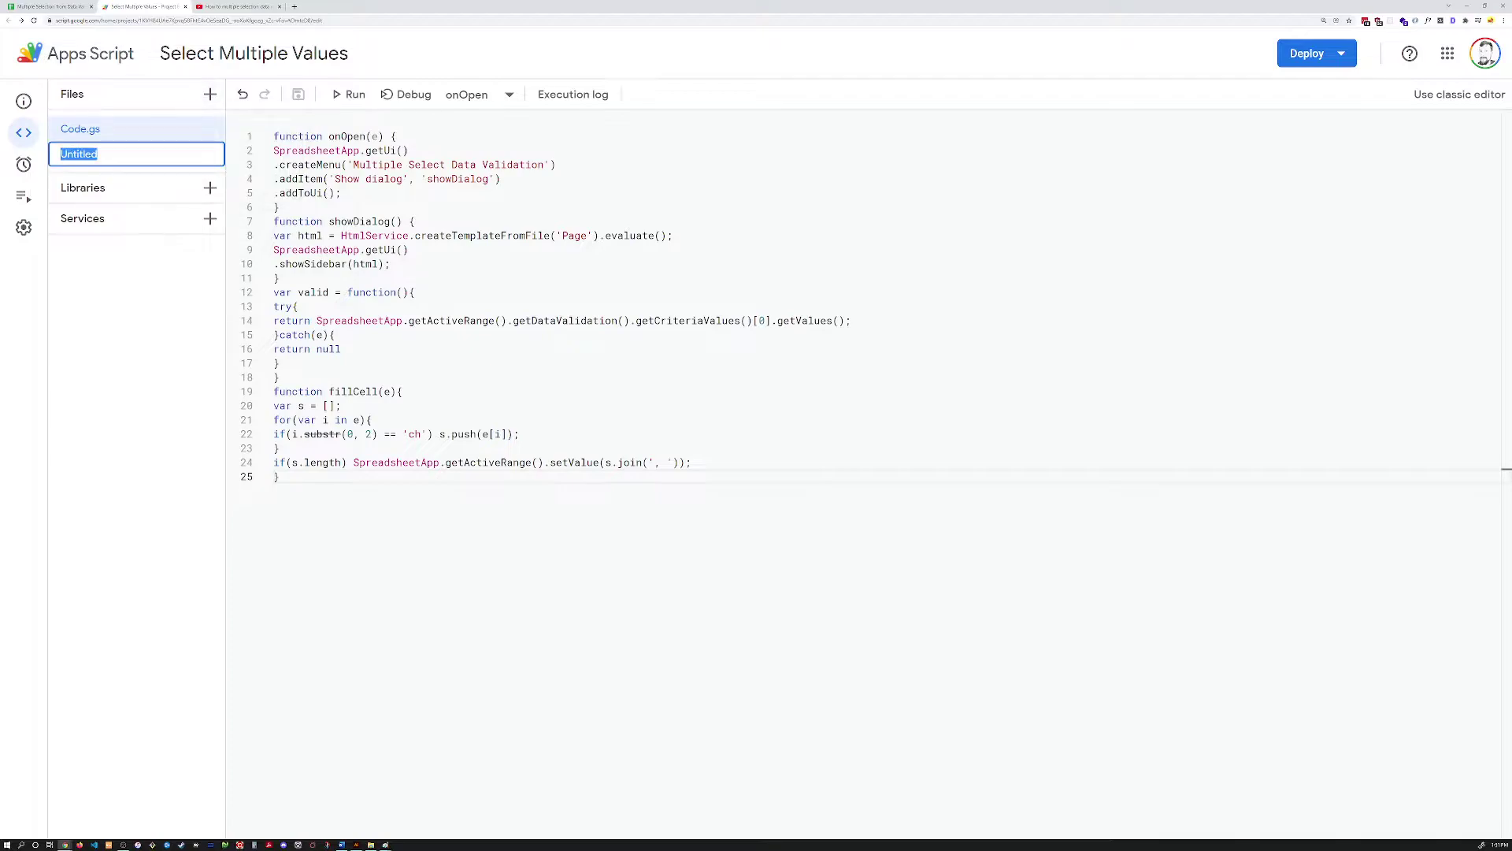
{"action": "type", "text": "Page"}
{"action": "key", "text": "Return"}
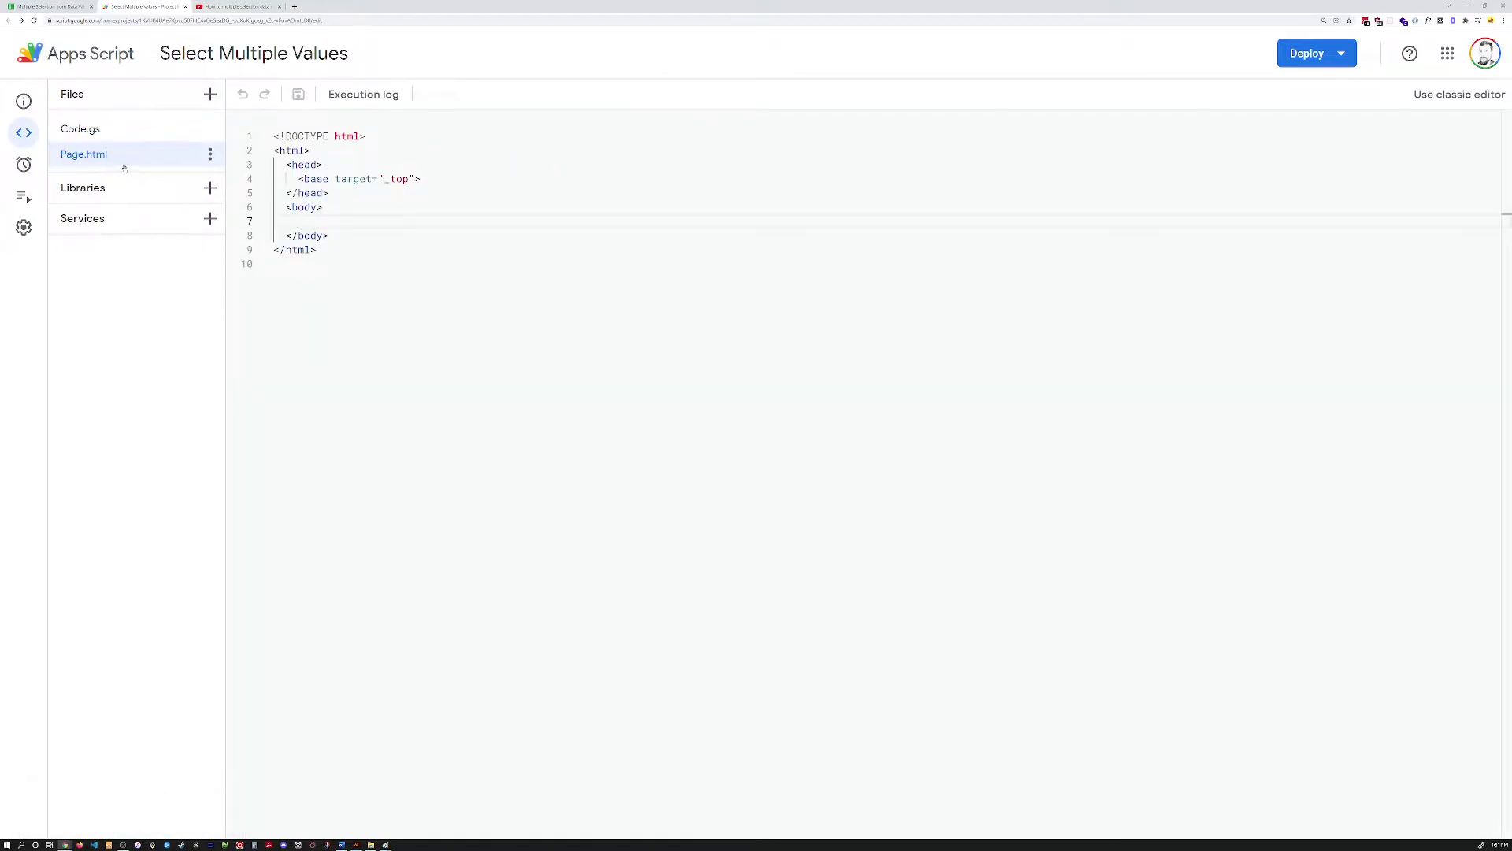
{"action": "key", "text": "ctrl+a"}
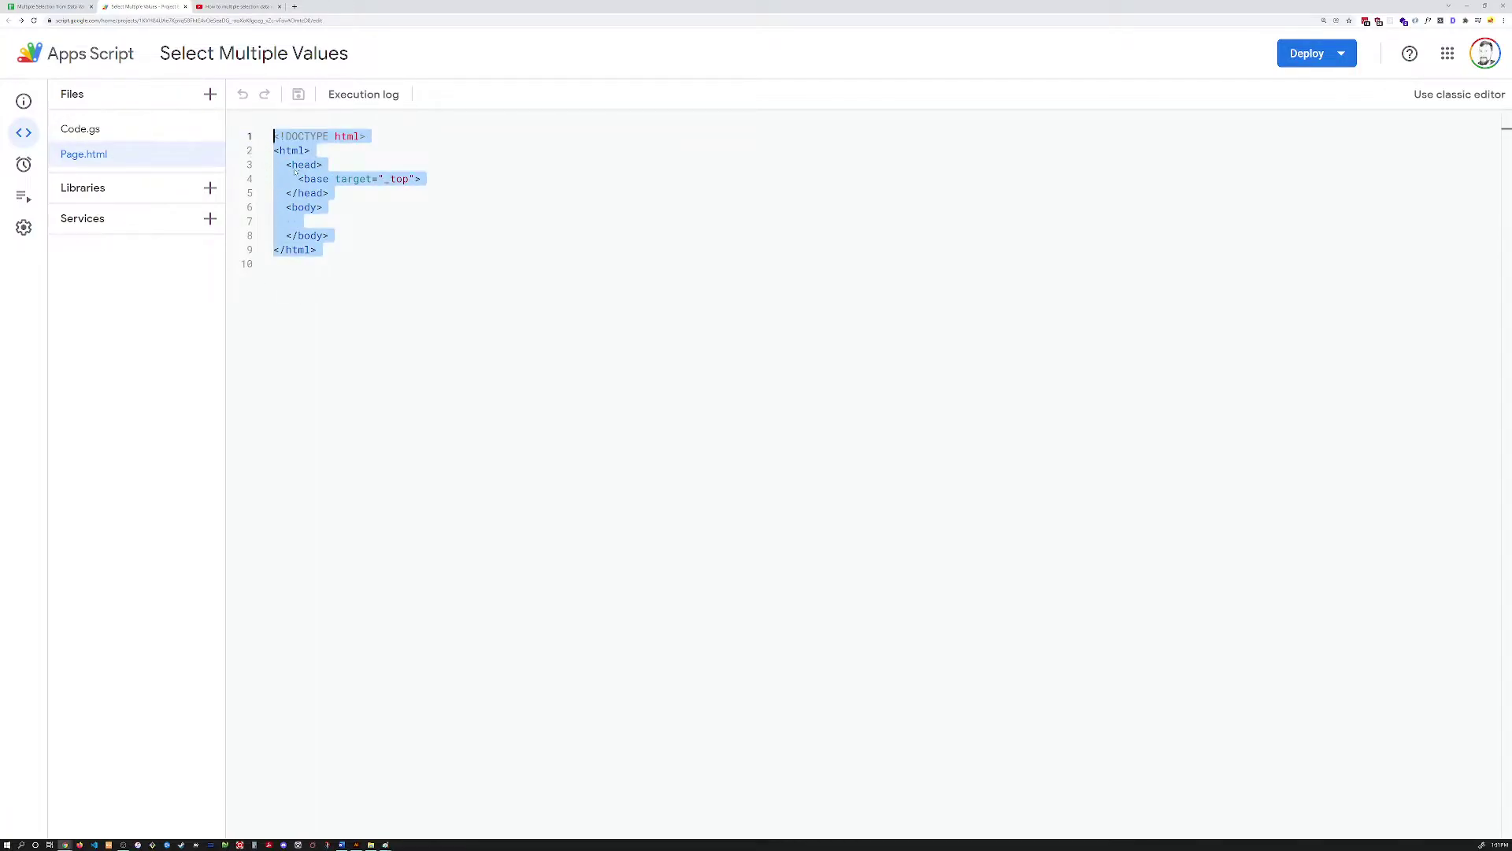
{"action": "key", "text": "ctrl+v"}
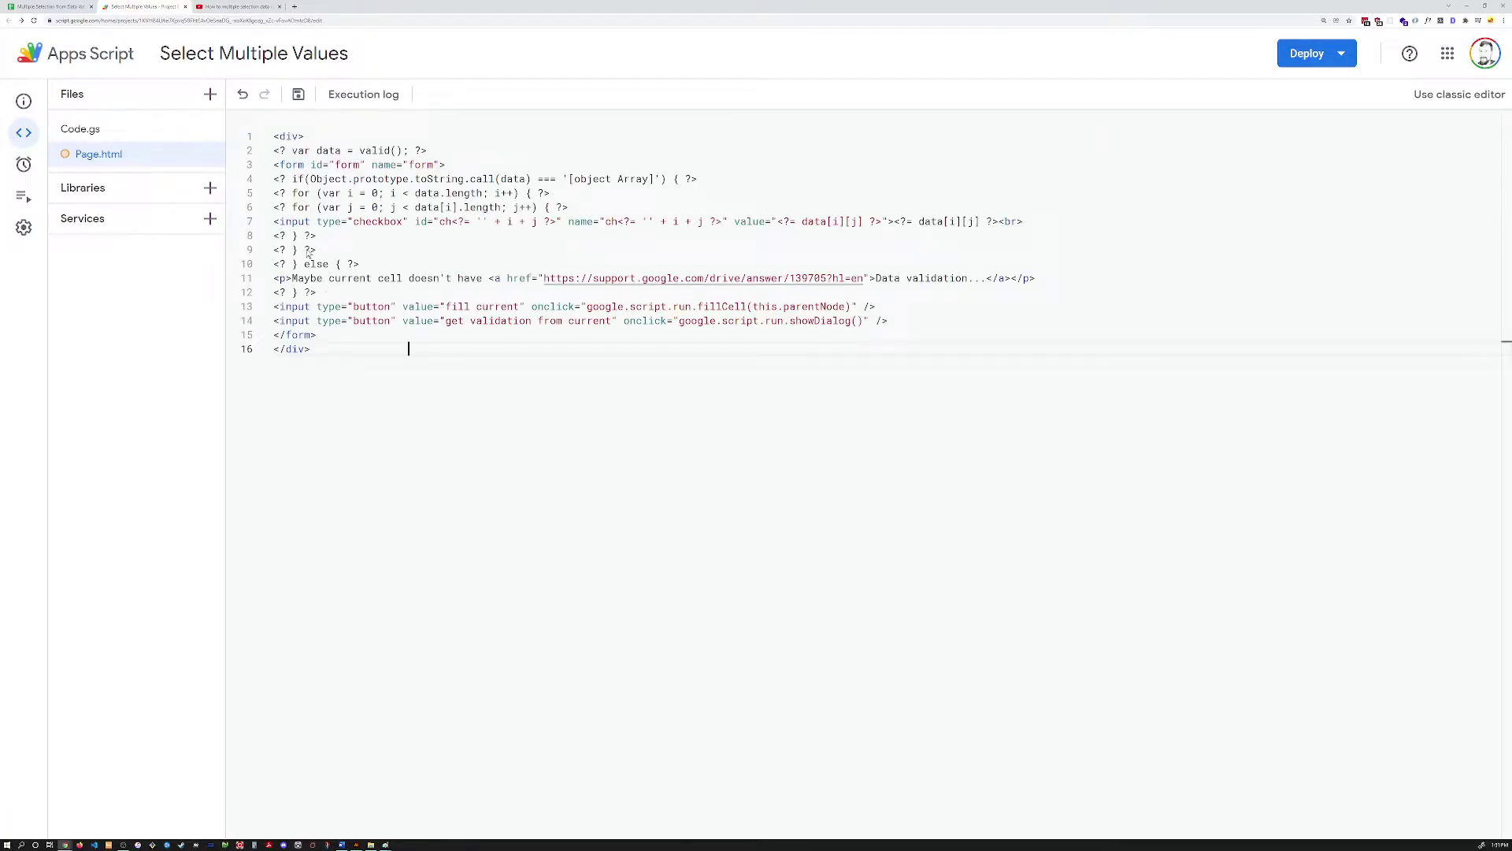
{"action": "key", "text": "ctrl+s"}
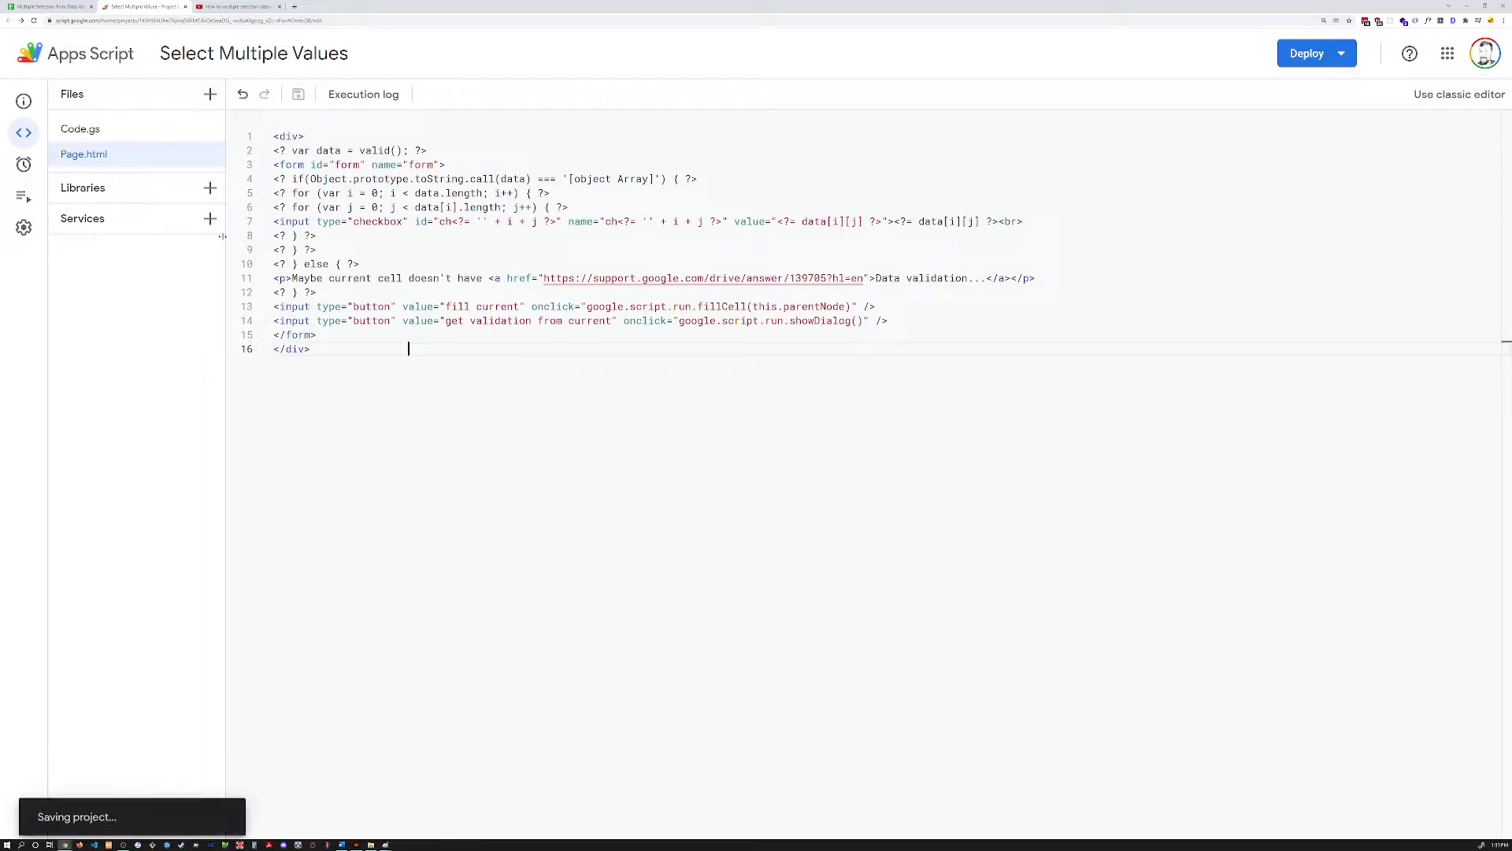
Step: Close the Apps Script tab and reselect the Code.gs block starting at B4 on the Directions sheet
{"action": "left_click", "coordinate": [186, 7]}
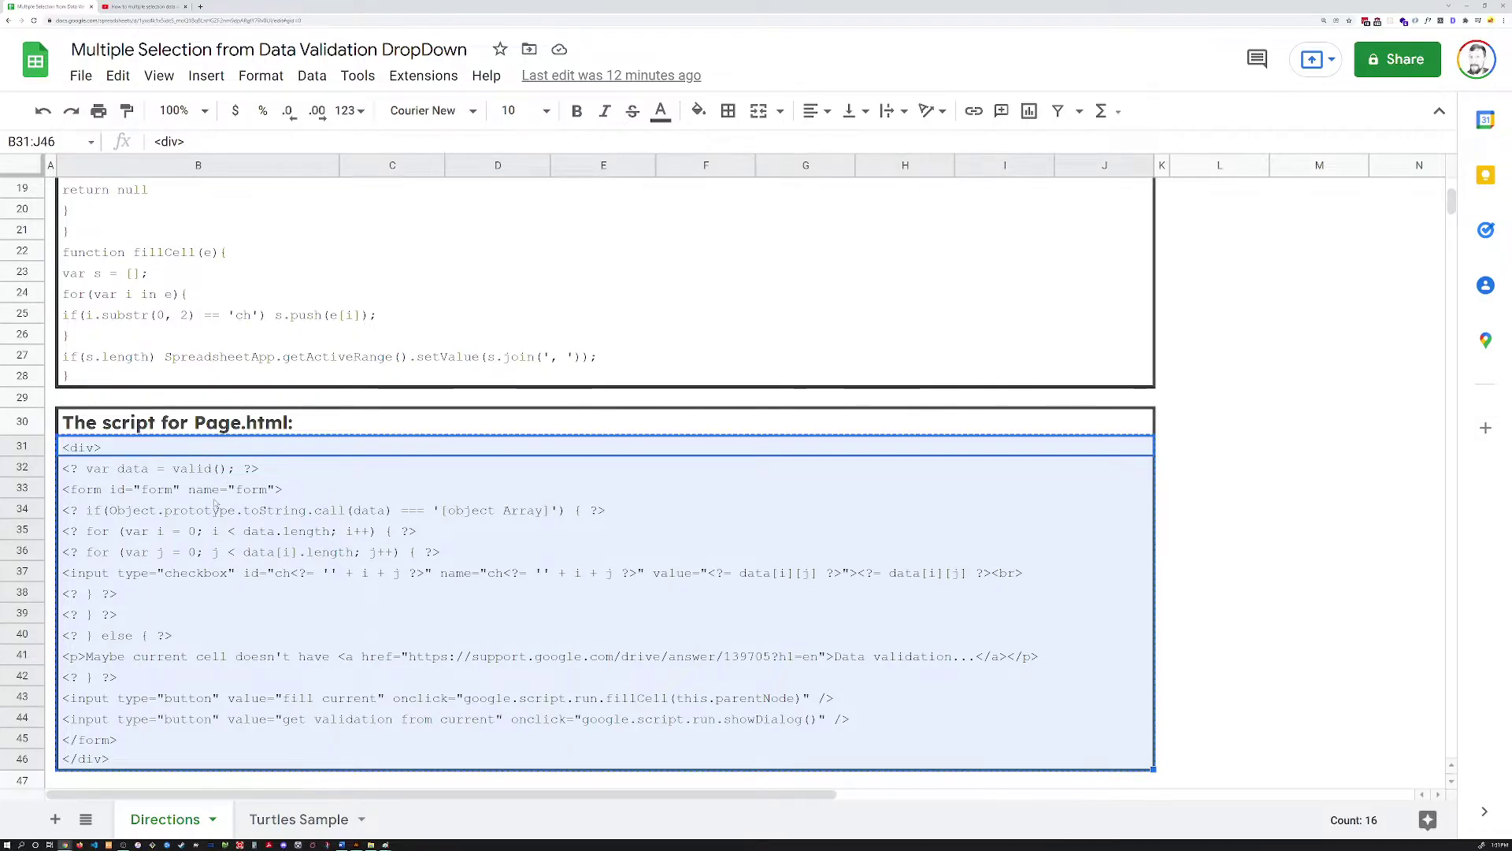
{"action": "scroll", "coordinate": [214, 504], "scroll_direction": "up", "scroll_amount": 5}
{"action": "left_click", "coordinate": [193, 250]}
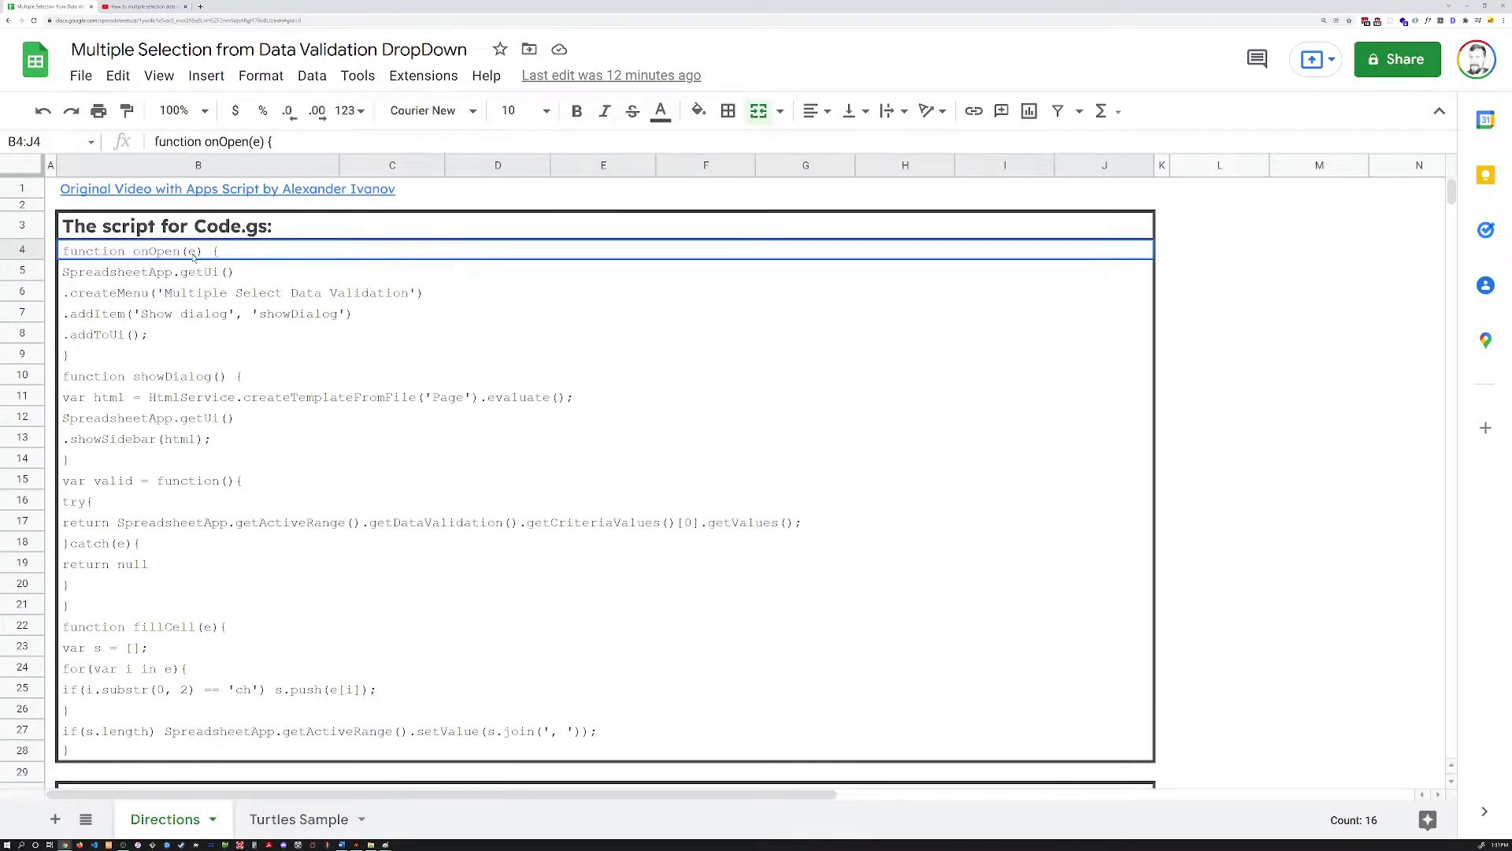
{"action": "key", "text": "ctrl+shift+Down"}
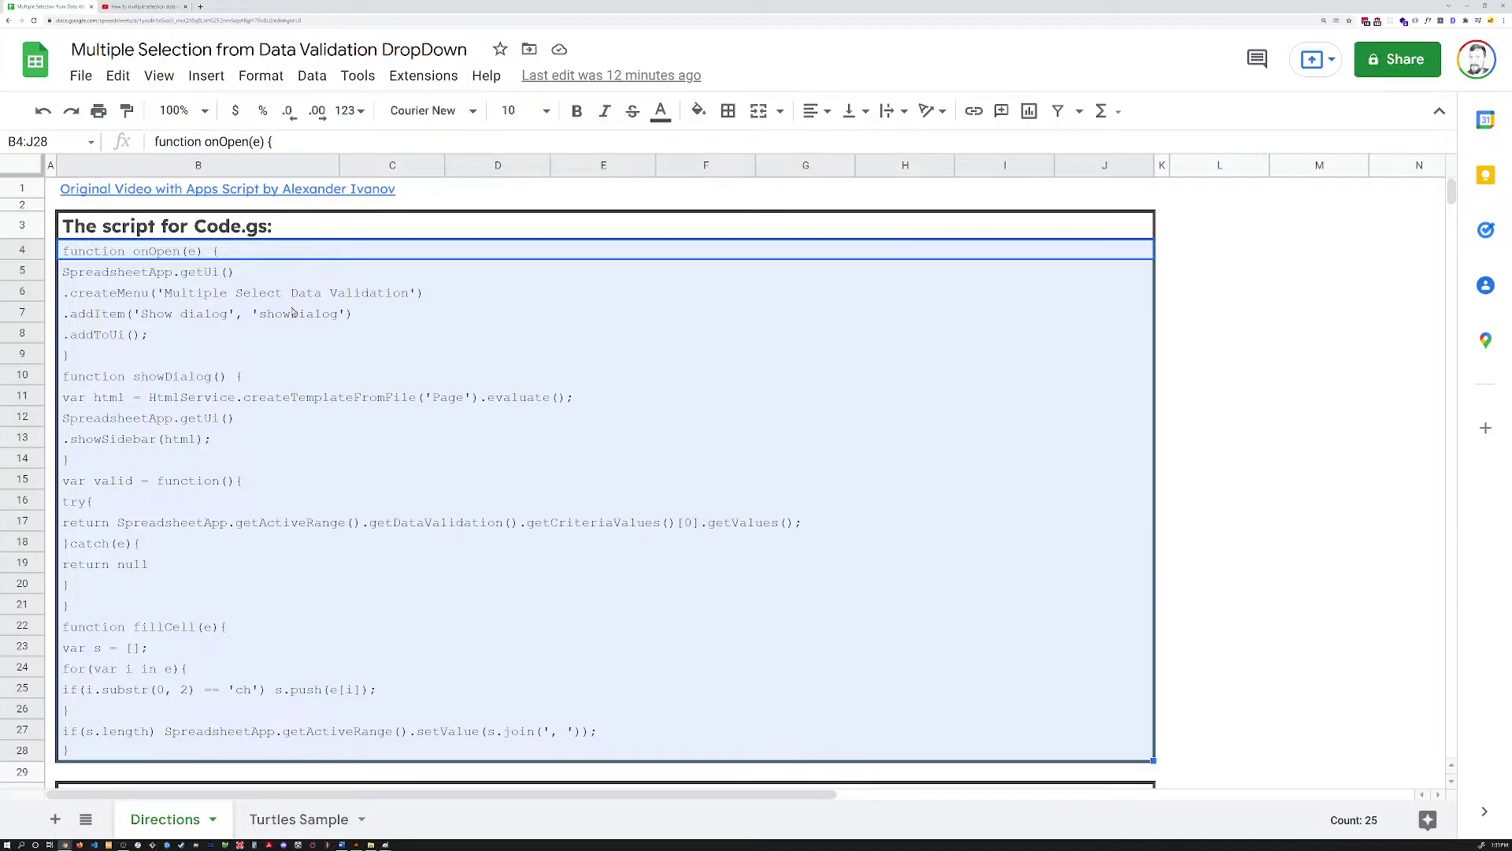
{"action": "left_click", "coordinate": [262, 355]}
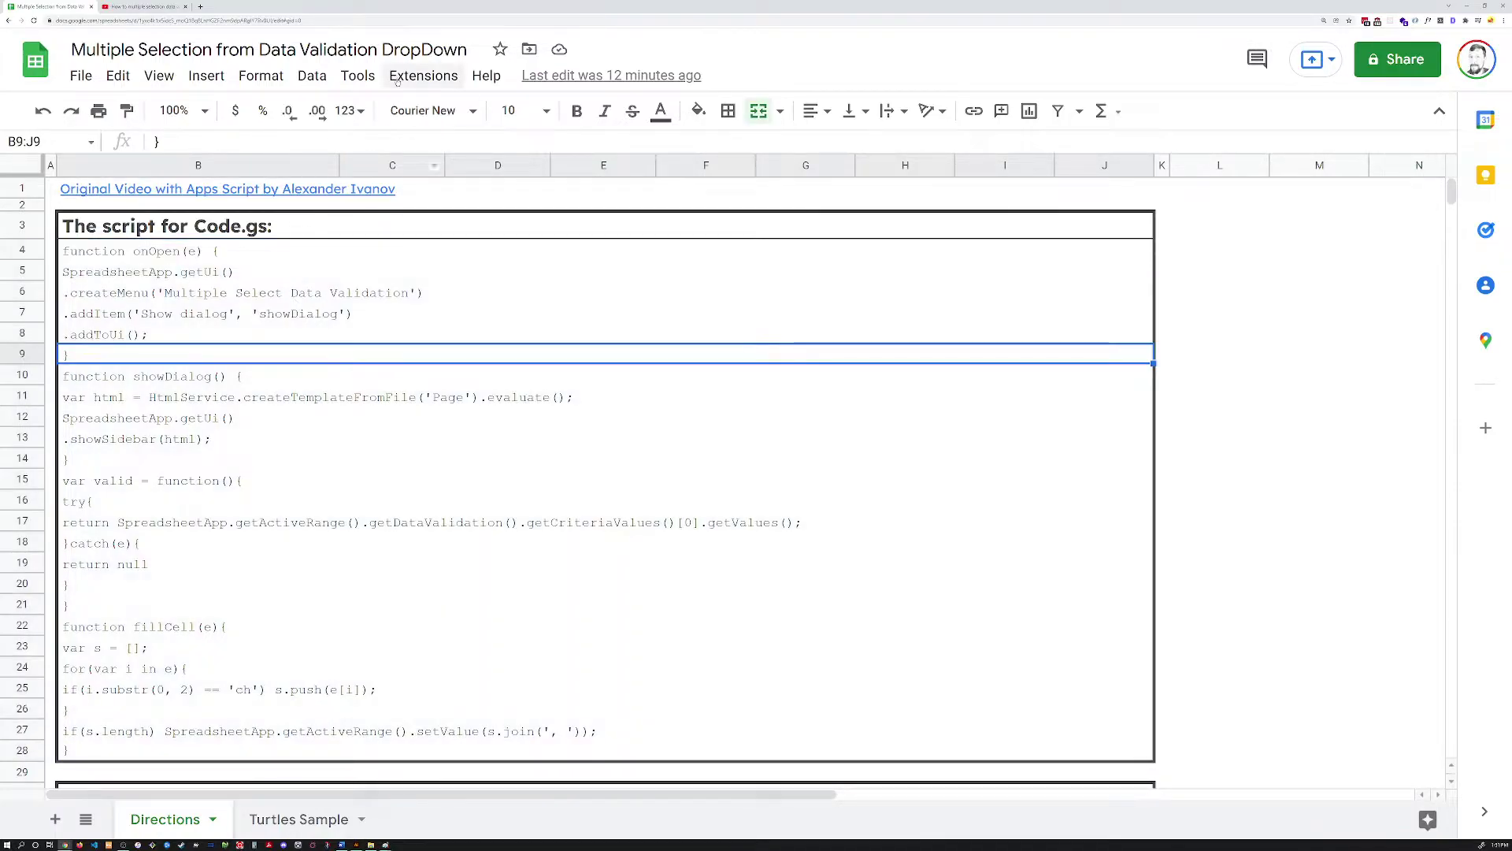
{"action": "key", "text": "Down"}
{"action": "key", "text": "Down"}
{"action": "key", "text": "Down"}
{"action": "key", "text": "Down"}
{"action": "key", "text": "Down"}
{"action": "key", "text": "Down"}
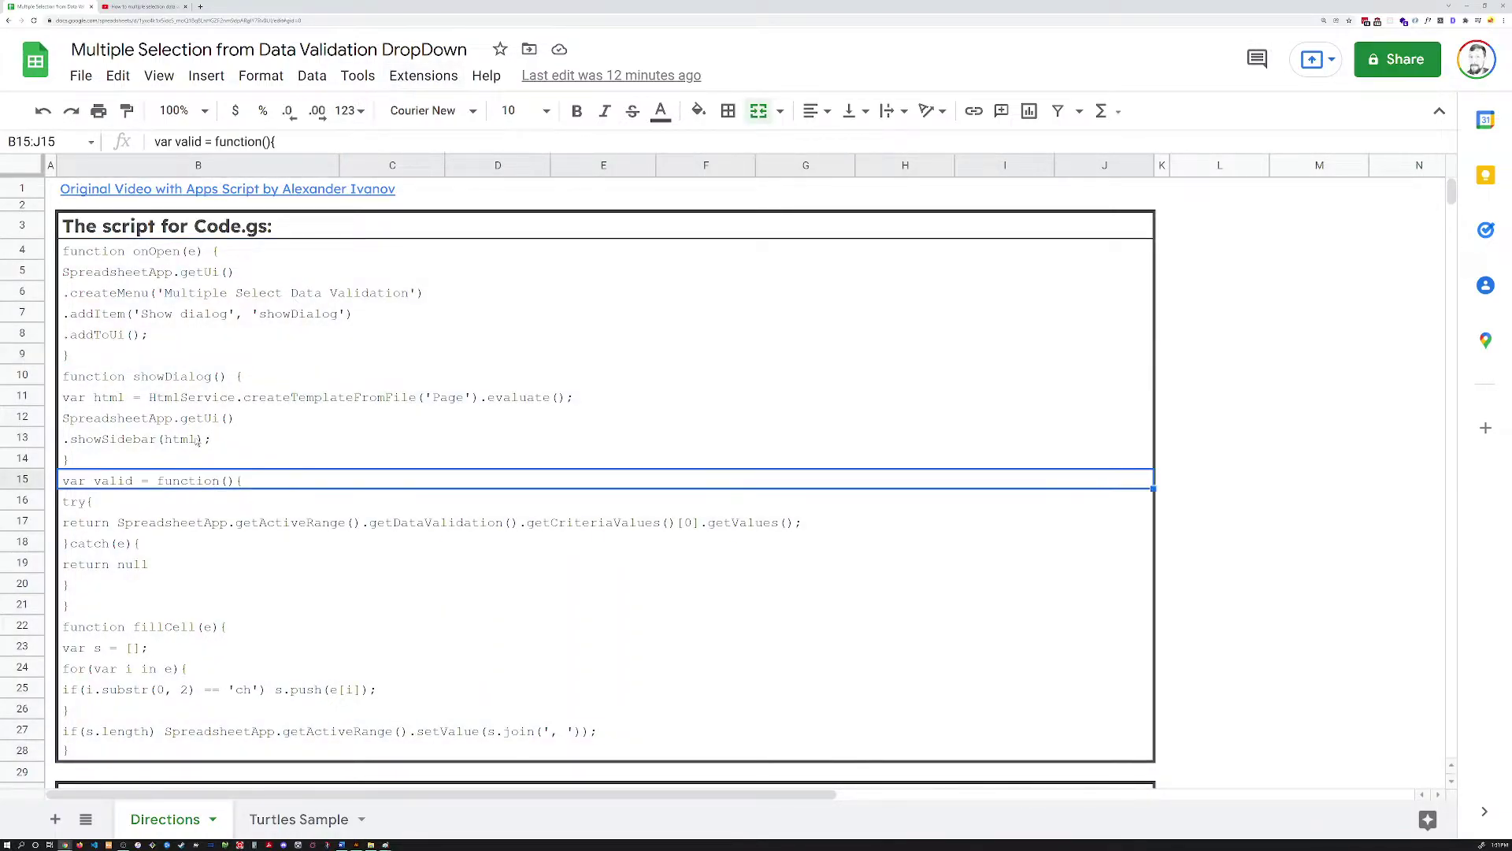
Step: Reload the spreadsheet and choose Show dialog from the Multiple Select Data Validation menu
{"action": "key", "text": "F5"}
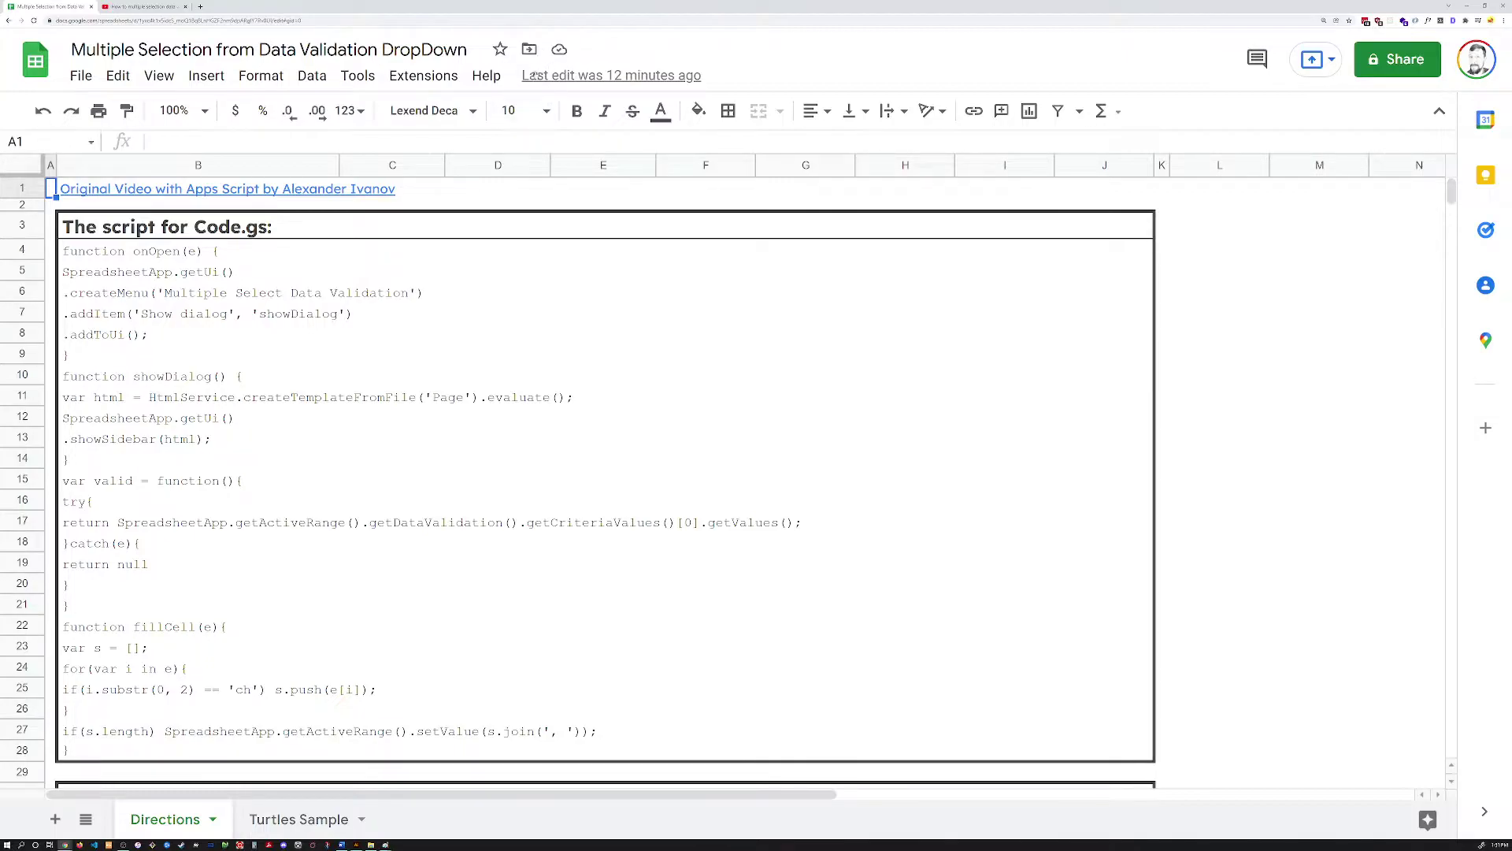
{"action": "left_click", "coordinate": [144, 315]}
{"action": "left_click_drag", "start_coordinate": [138, 293], "coordinate": [194, 311]}
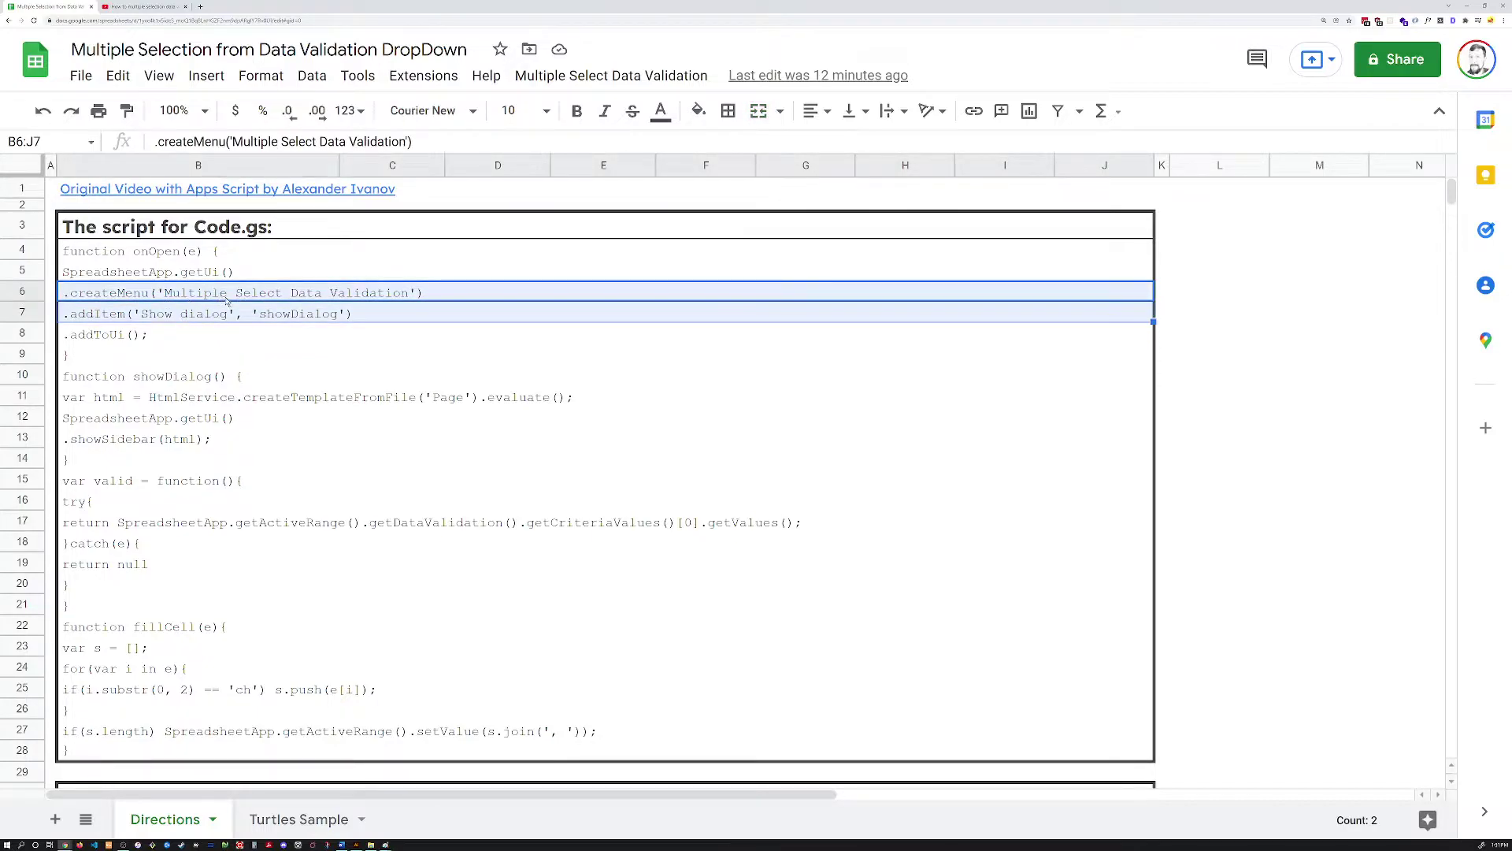
{"action": "left_click", "coordinate": [567, 77]}
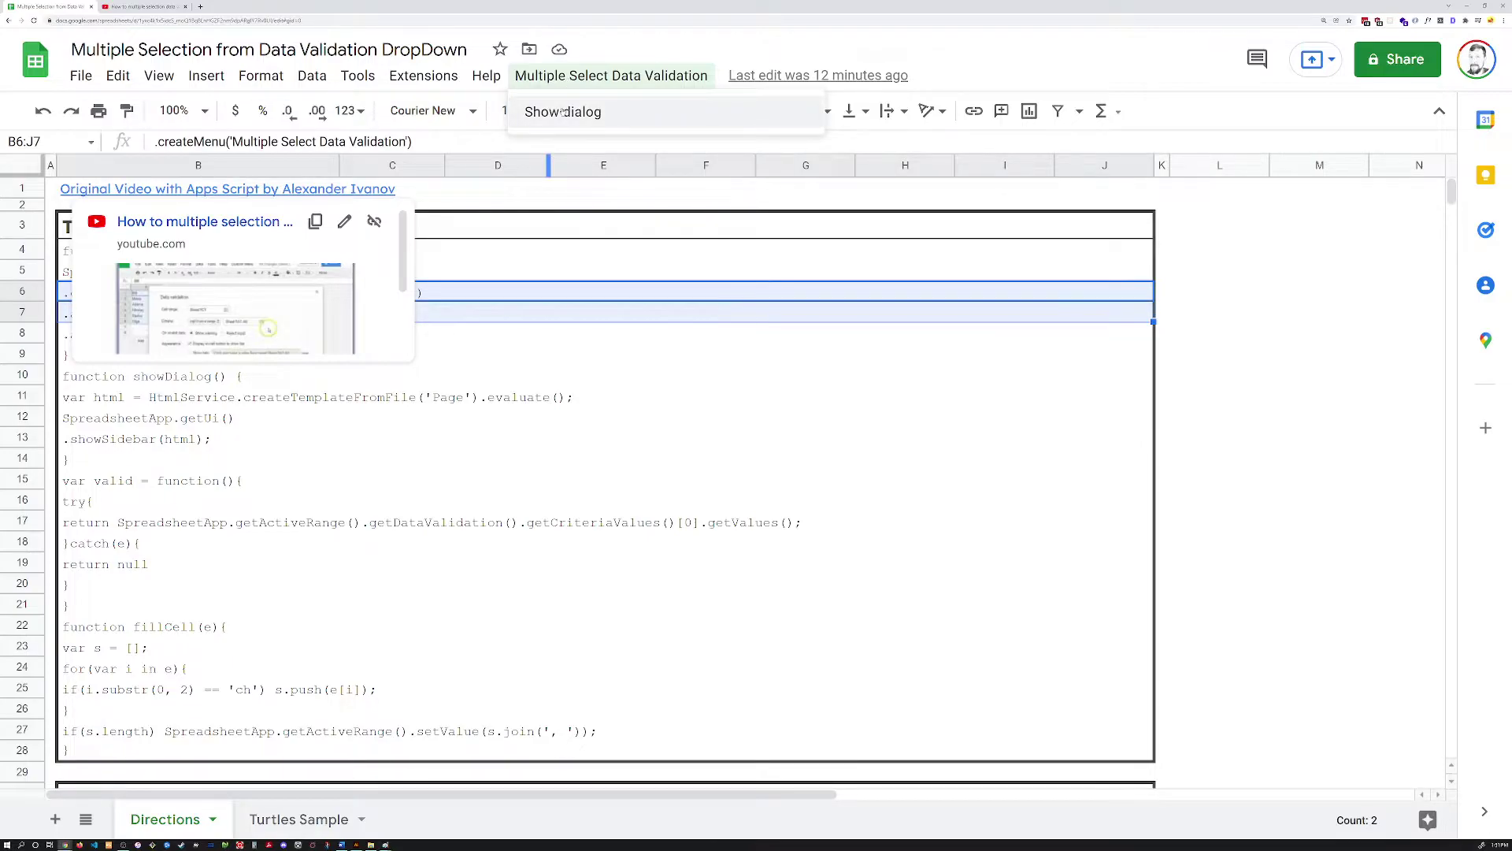
{"action": "left_click", "coordinate": [563, 112]}
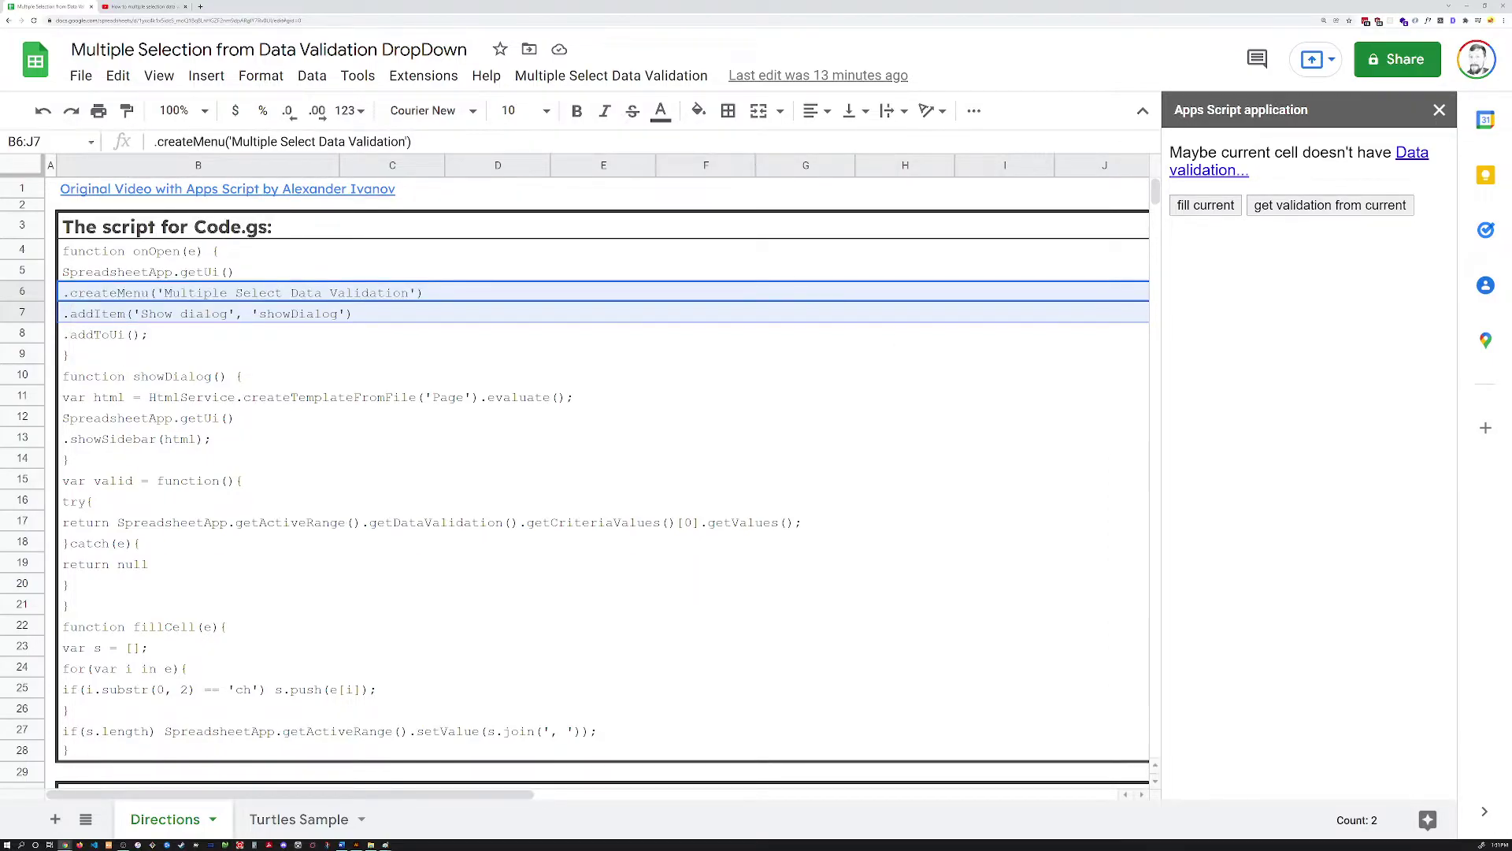
{"action": "scroll", "coordinate": [502, 452], "scroll_direction": "down", "scroll_amount": 3}
{"action": "scroll", "coordinate": [502, 452], "scroll_direction": "up", "scroll_amount": 2}
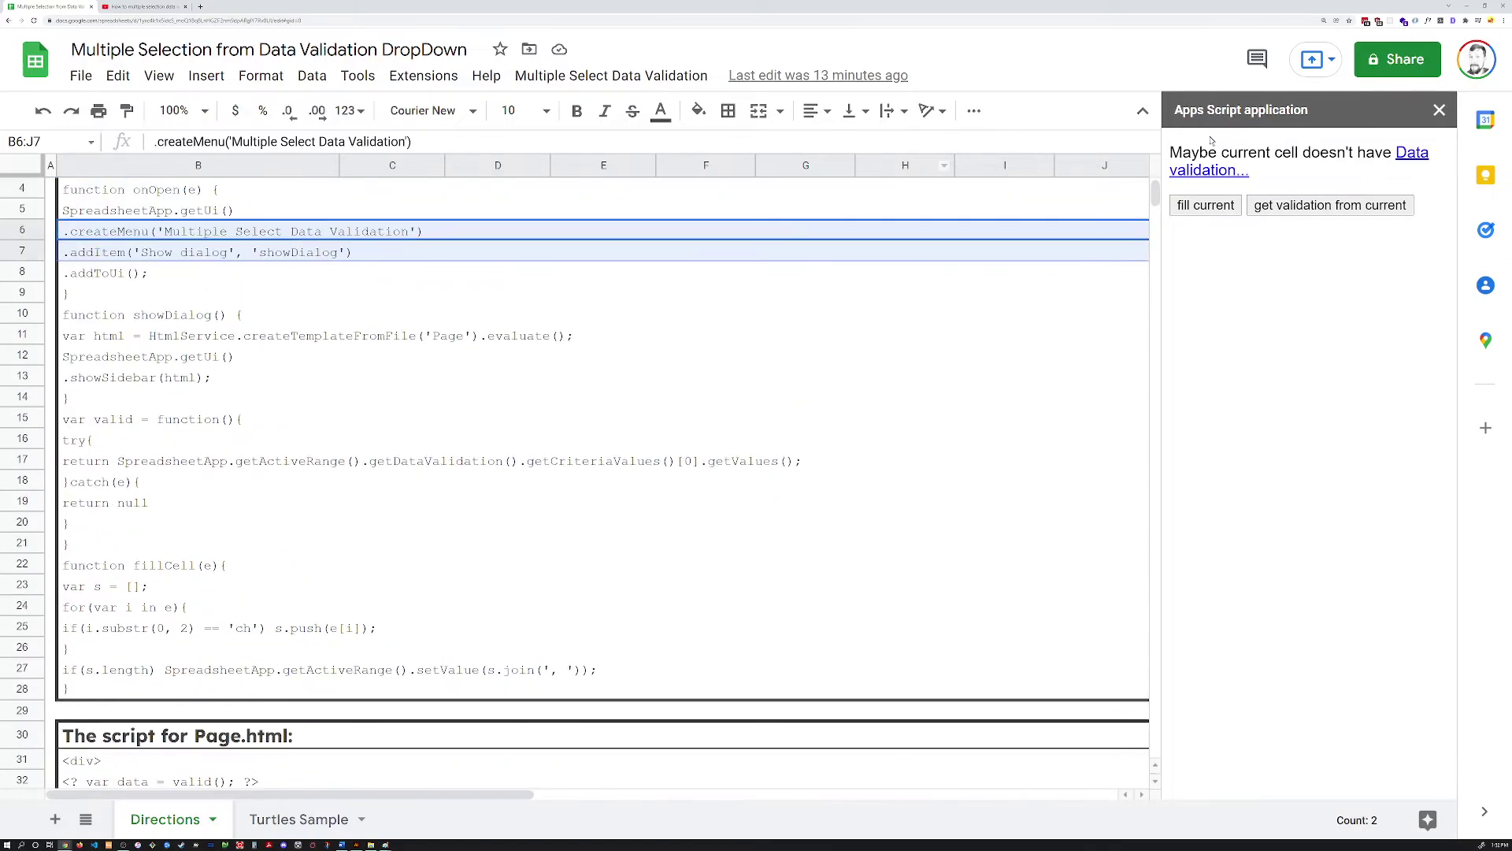
Step: On the Turtles Sample sheet, select Fav Color cells E2:E7 and open their data validation
{"action": "left_click", "coordinate": [280, 823]}
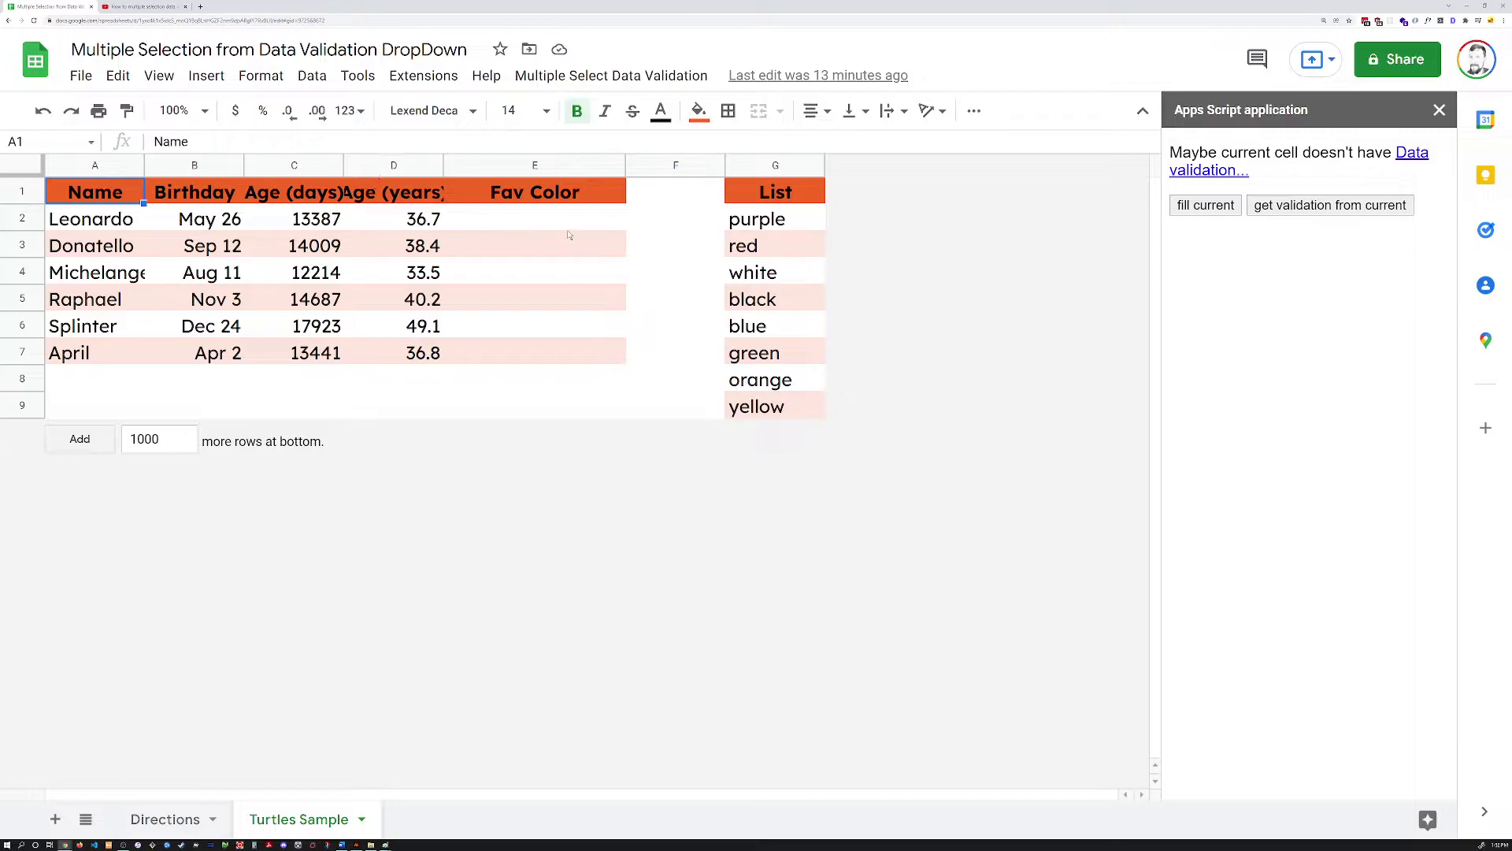
{"action": "left_click_drag", "start_coordinate": [559, 224], "coordinate": [550, 361]}
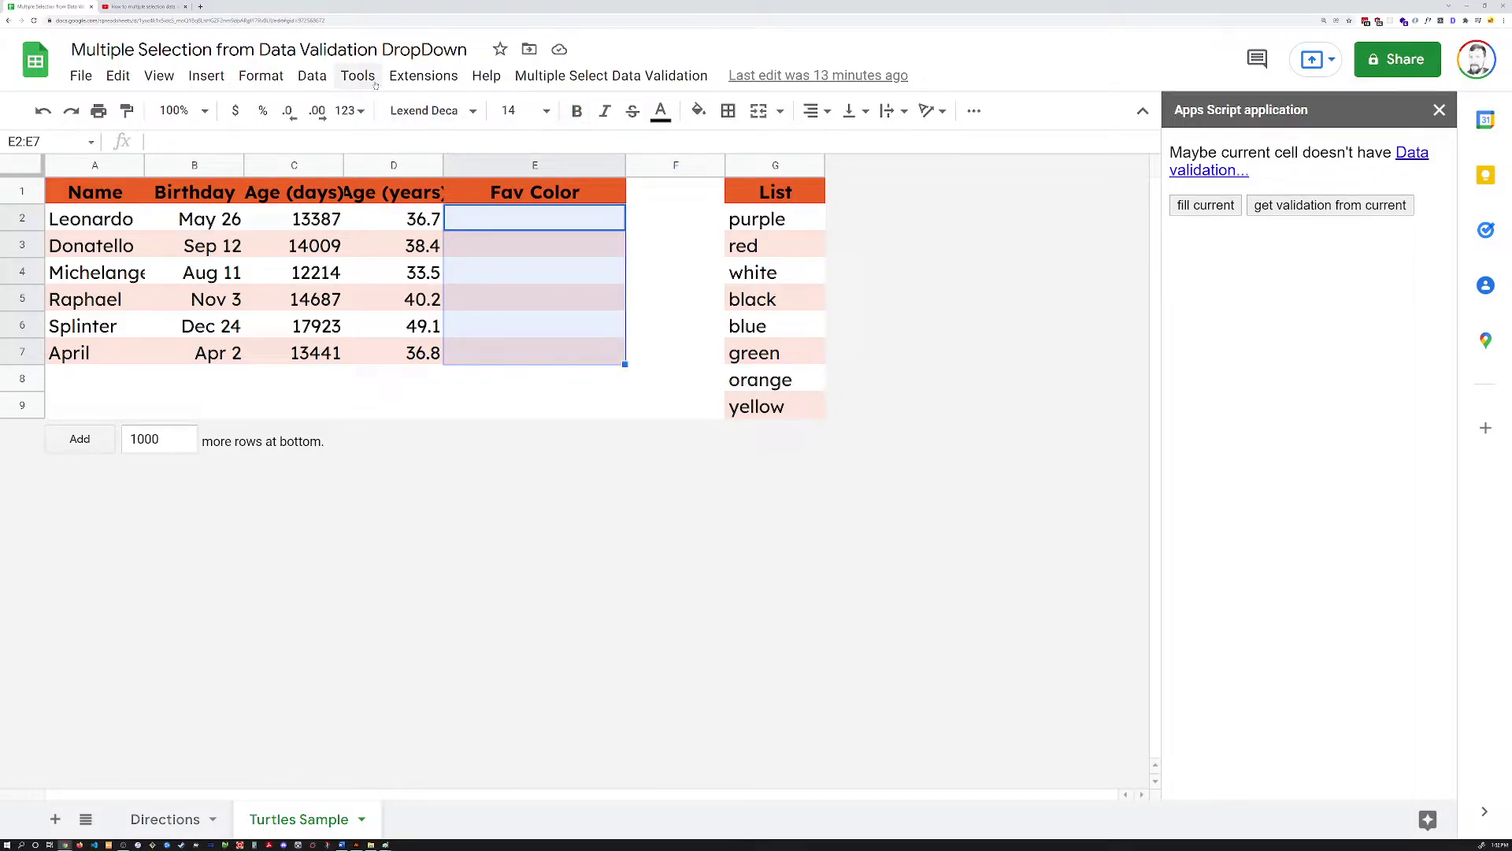
{"action": "left_click", "coordinate": [312, 76]}
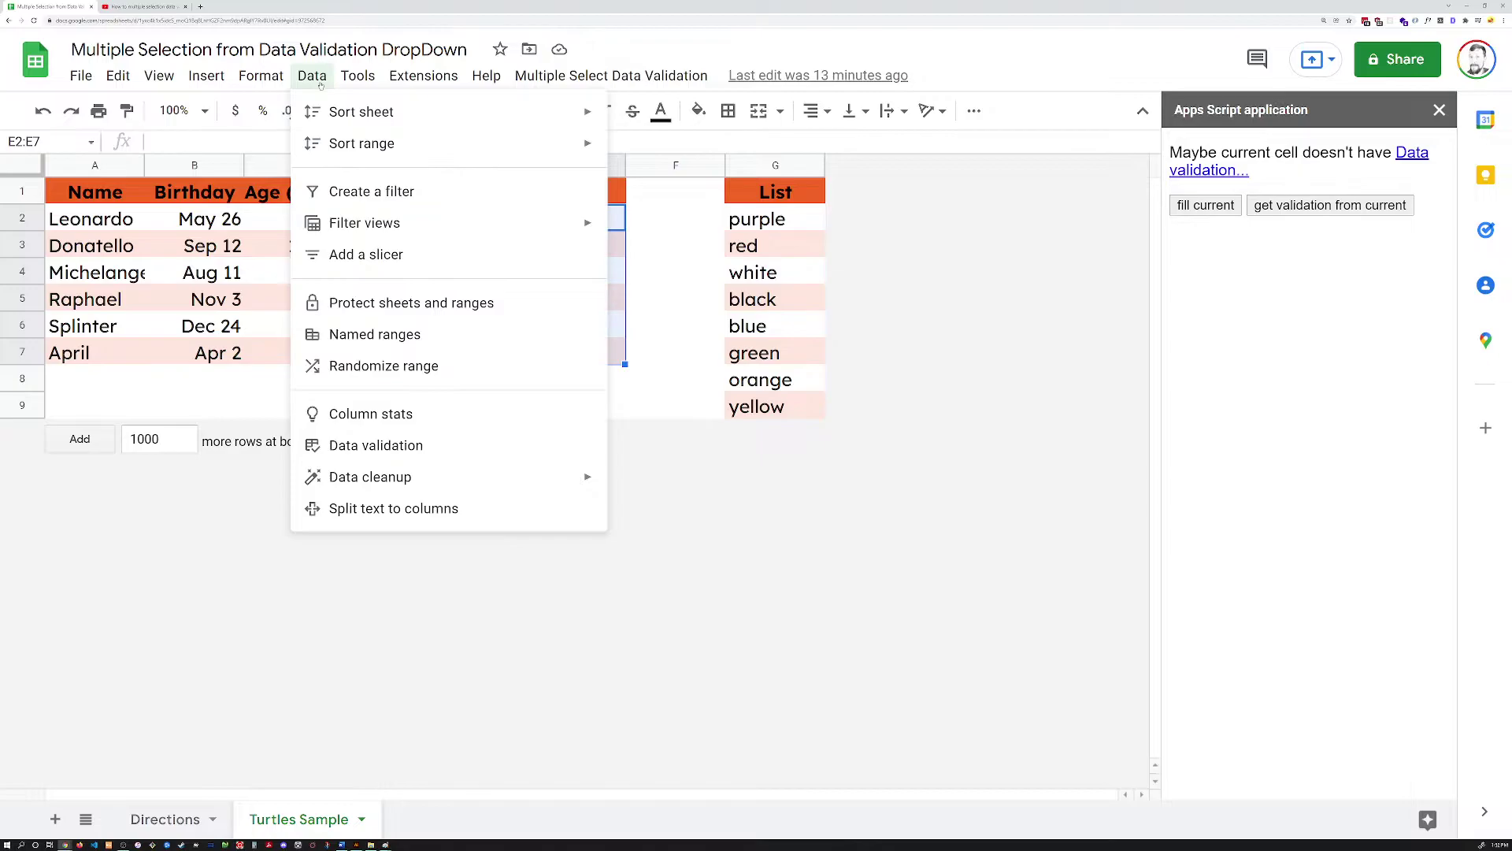
{"action": "left_click", "coordinate": [417, 446]}
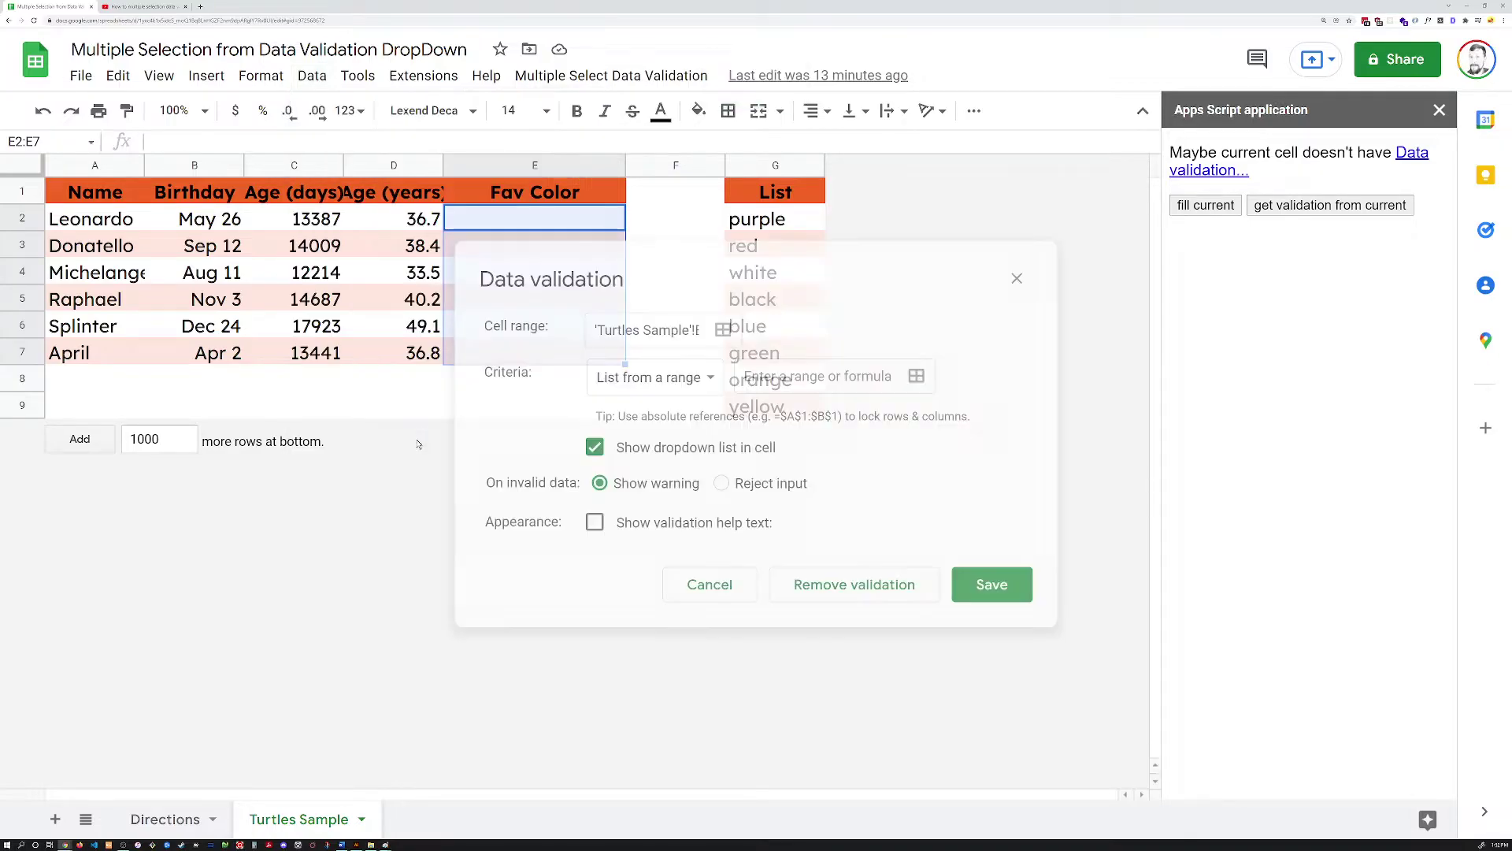
Step: Set the criteria to List from a range using G2:G9 and save the rule
{"action": "left_click", "coordinate": [717, 379]}
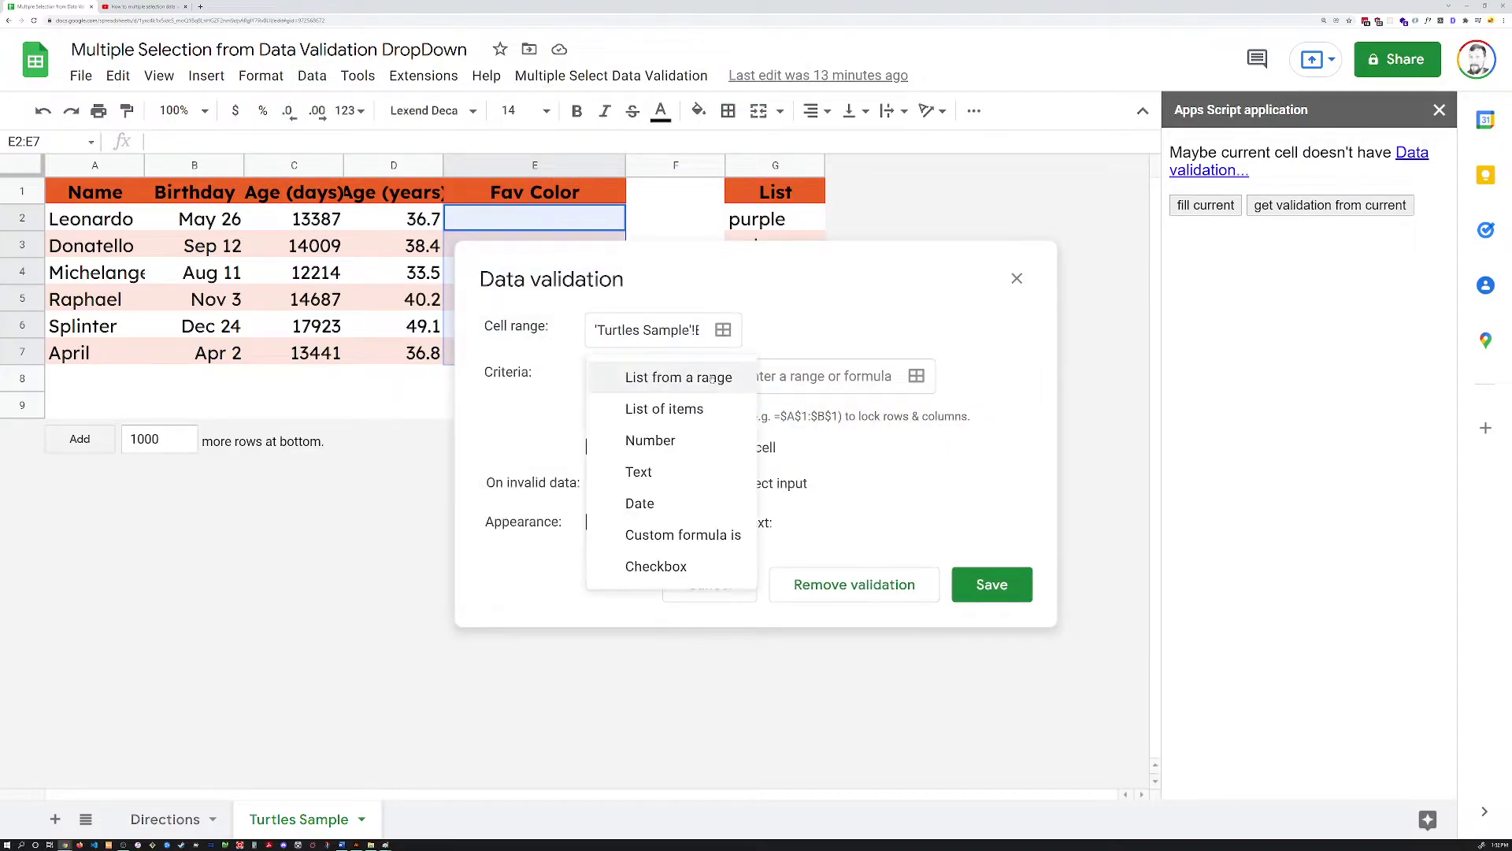
{"action": "left_click", "coordinate": [671, 409]}
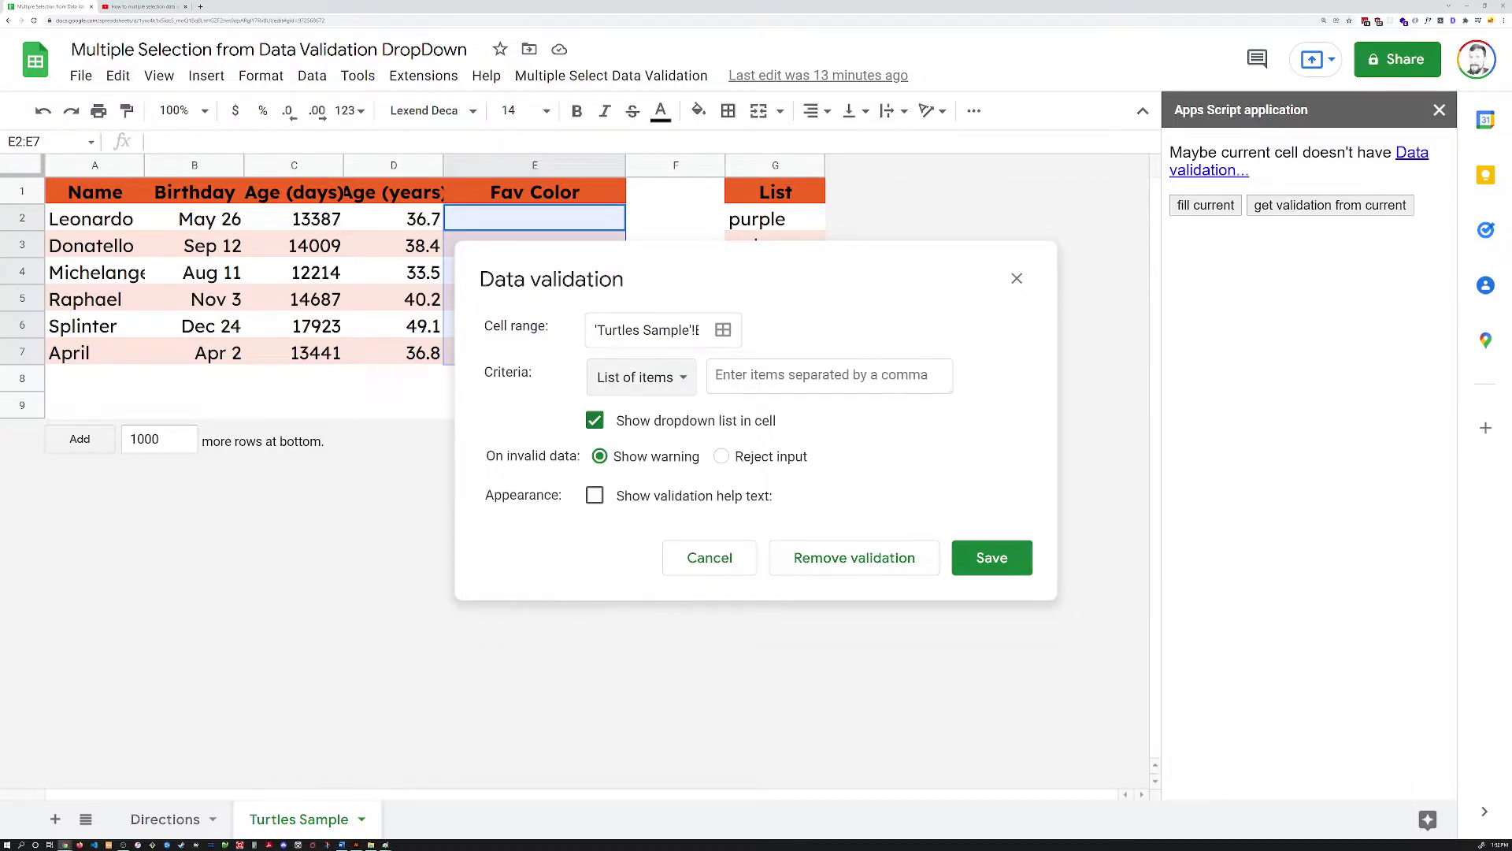
{"action": "left_click", "coordinate": [691, 380]}
{"action": "left_click", "coordinate": [677, 356]}
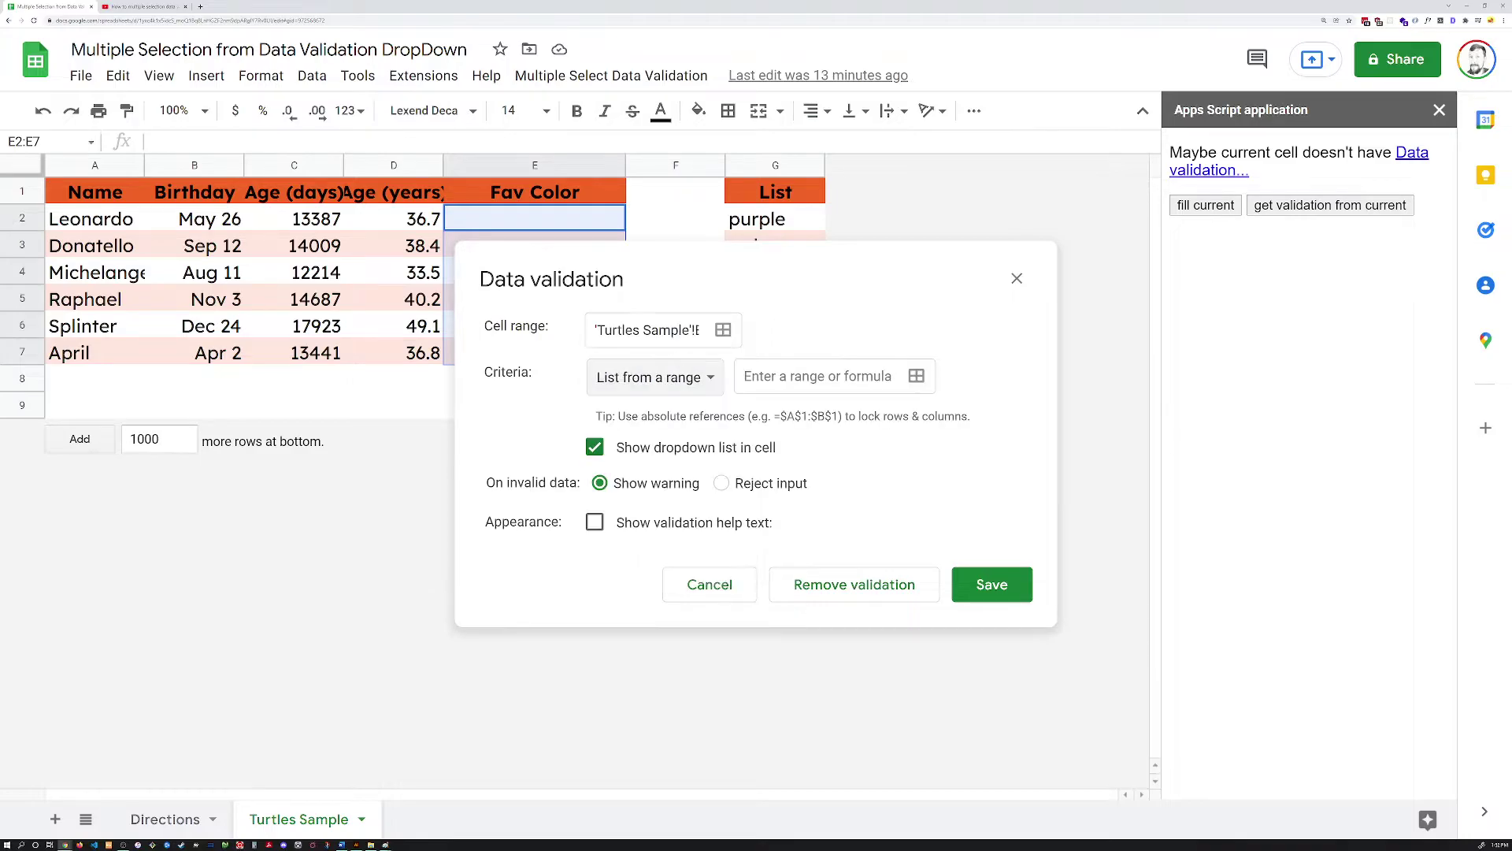
{"action": "left_click", "coordinate": [916, 376]}
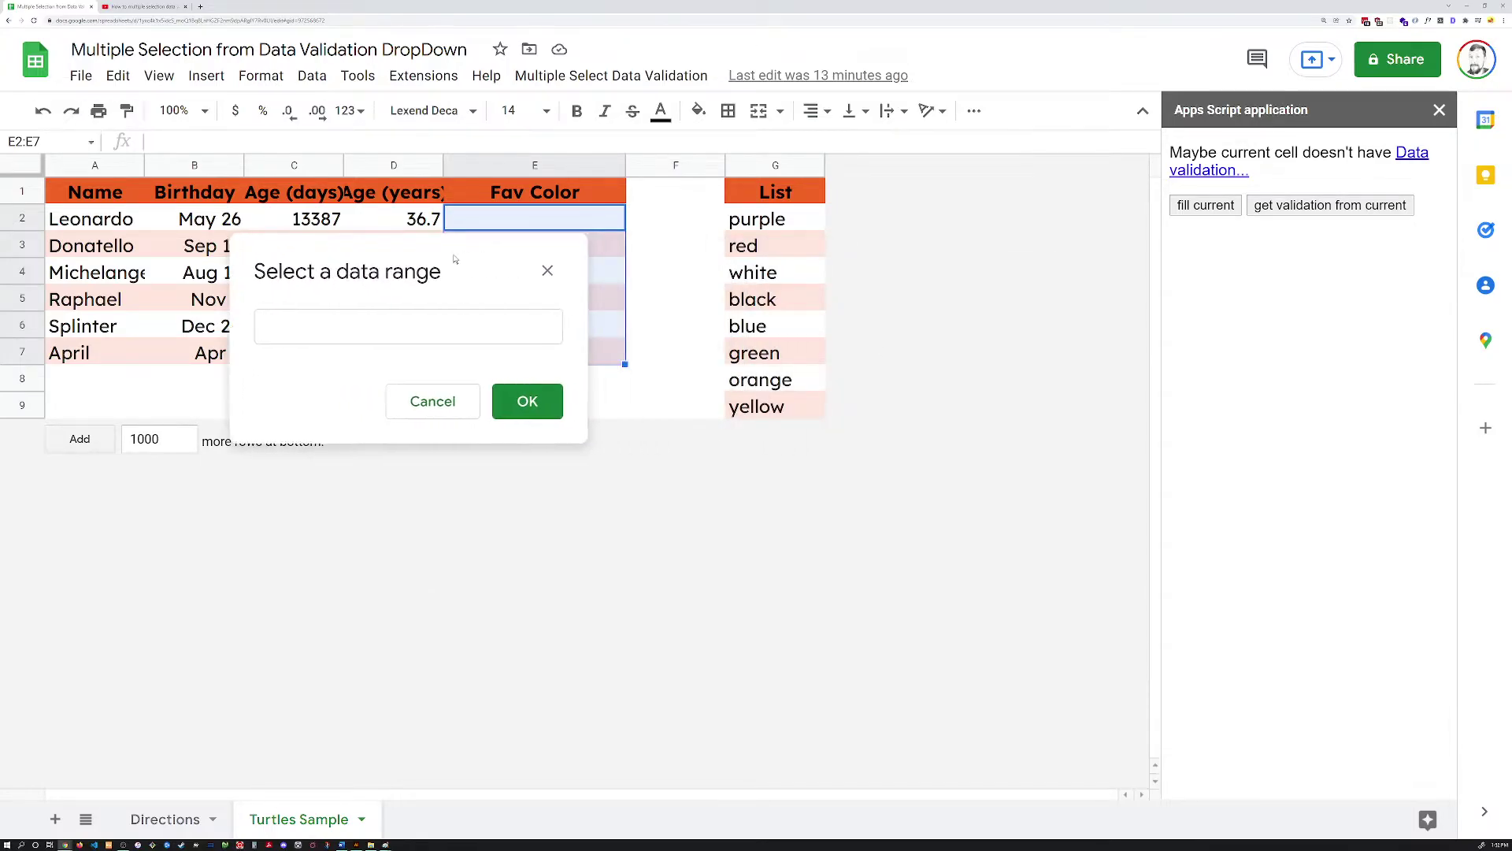
{"action": "left_click_drag", "start_coordinate": [782, 222], "coordinate": [776, 406]}
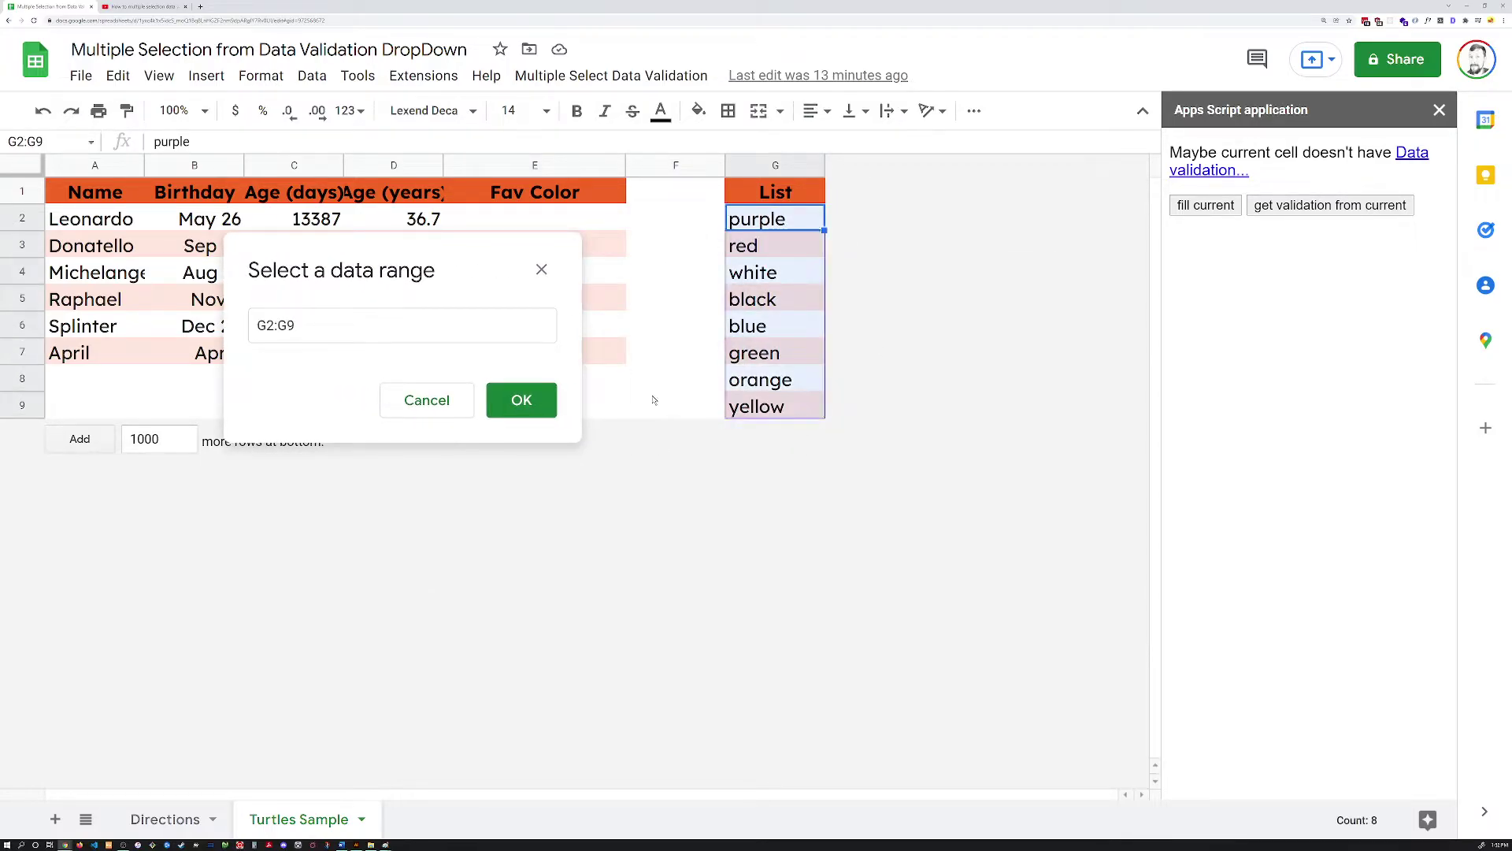
{"action": "left_click", "coordinate": [522, 401]}
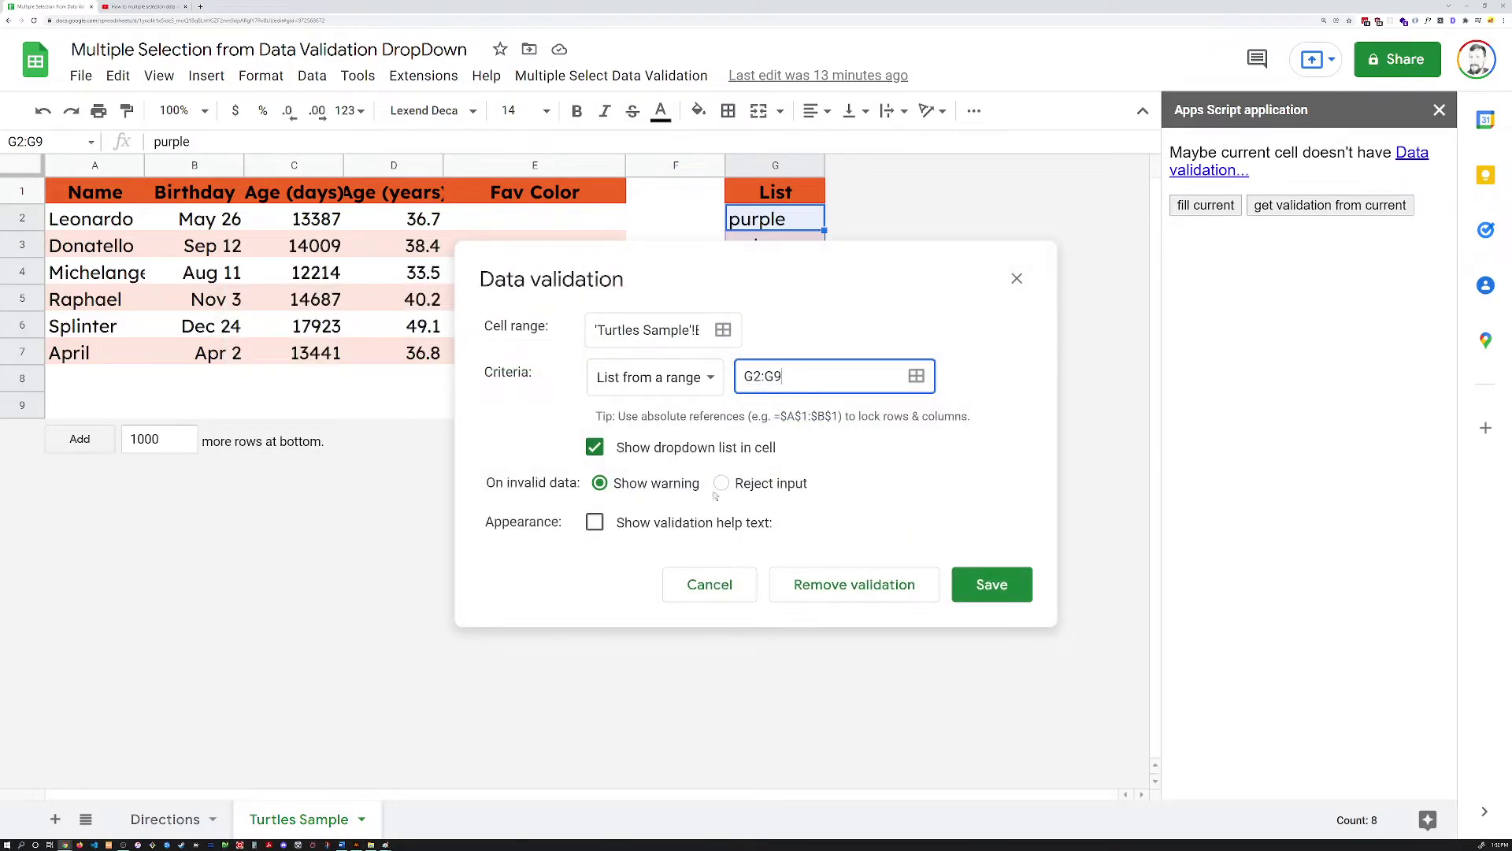
{"action": "left_click", "coordinate": [1002, 599]}
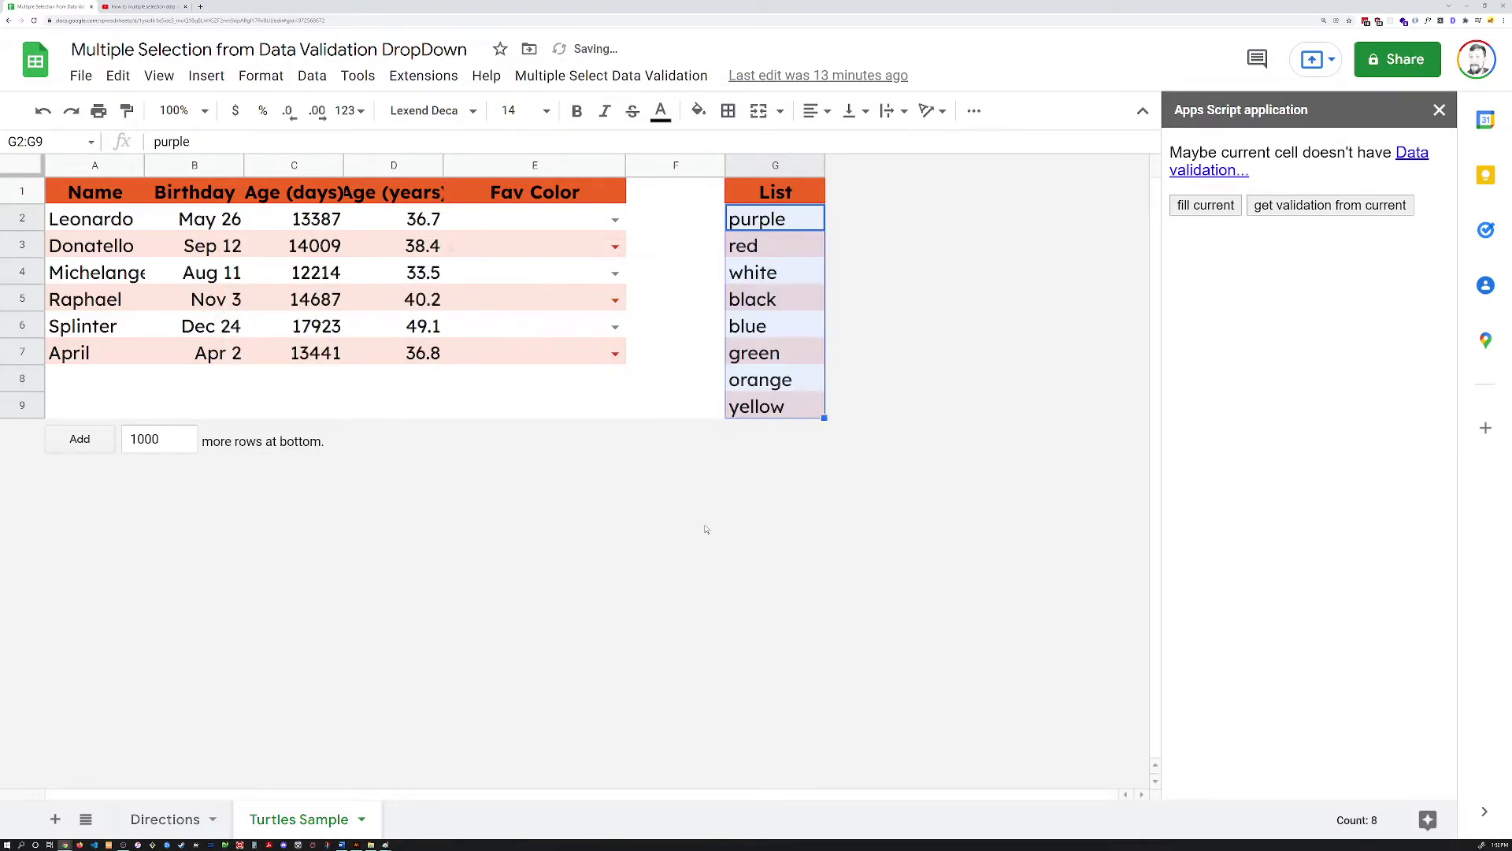
Step: Pick purple for E2 and black for E3 from their dropdowns, leaving E4 selected
{"action": "left_click", "coordinate": [614, 220]}
{"action": "left_click", "coordinate": [558, 253]}
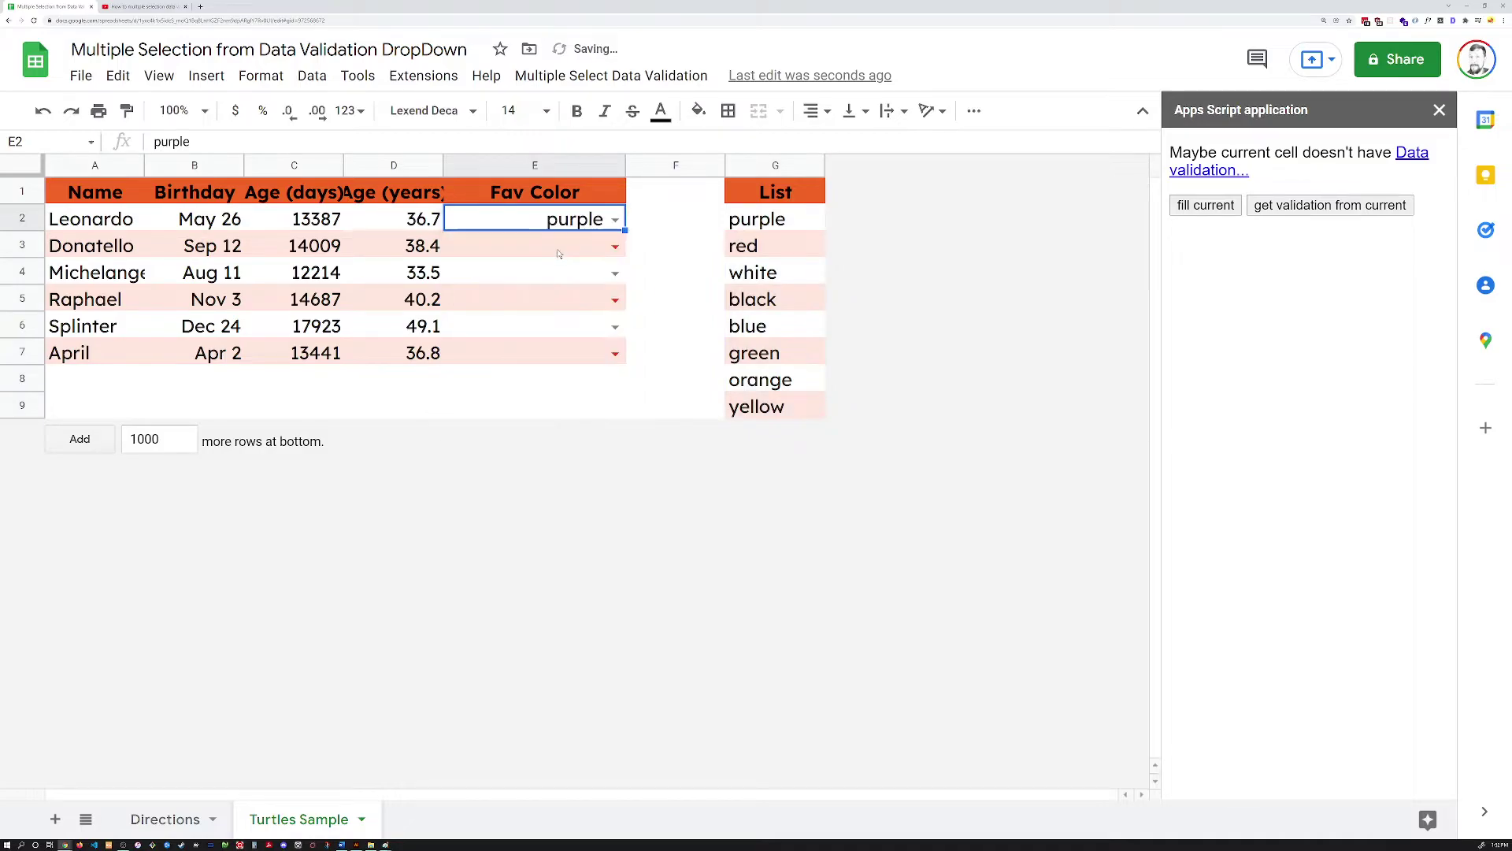
{"action": "left_click", "coordinate": [615, 246]}
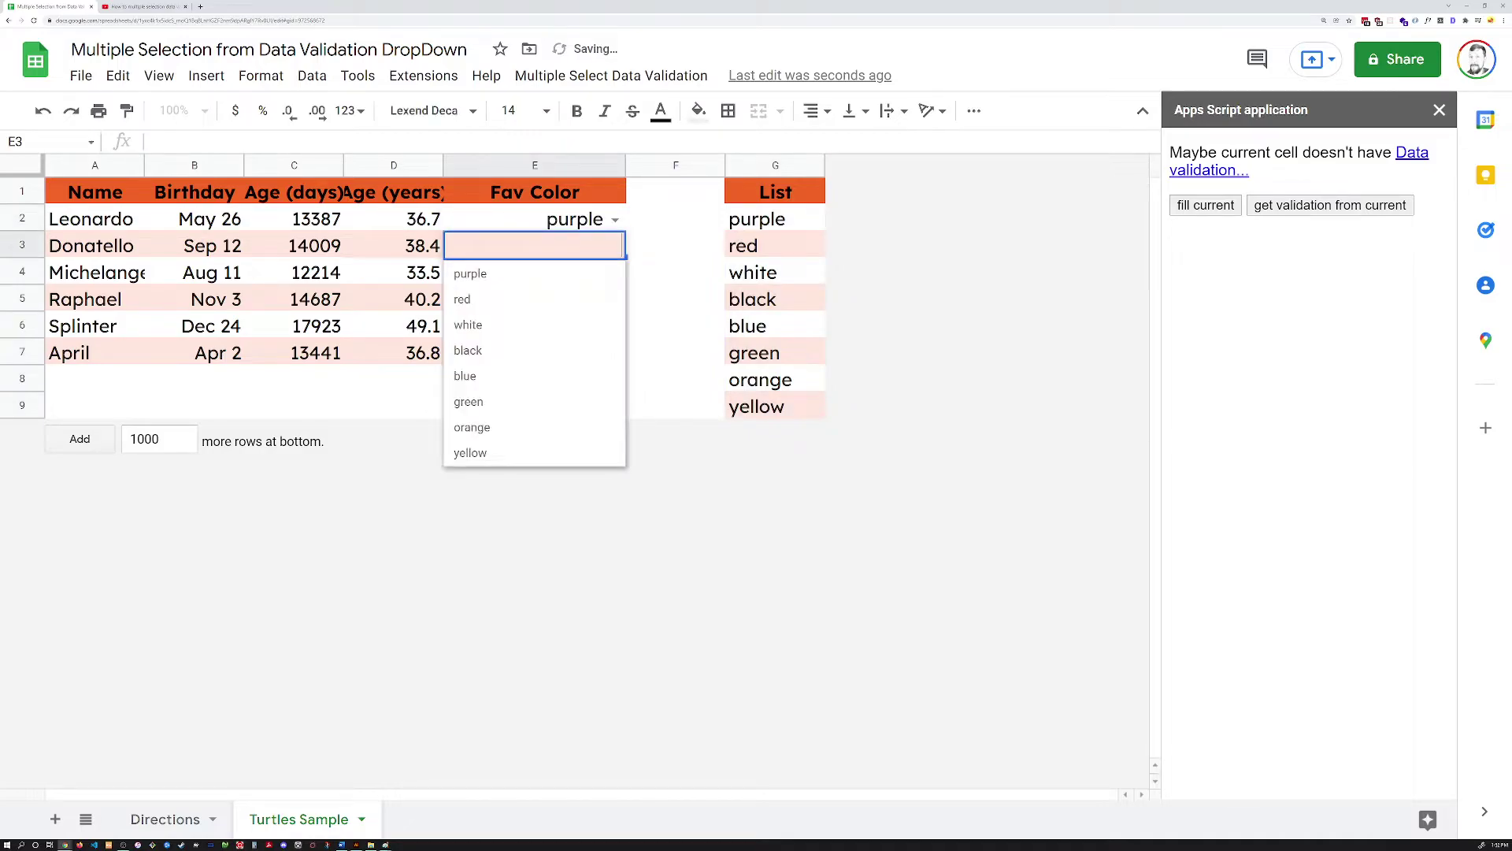
{"action": "left_click", "coordinate": [535, 347]}
{"action": "left_click", "coordinate": [616, 273]}
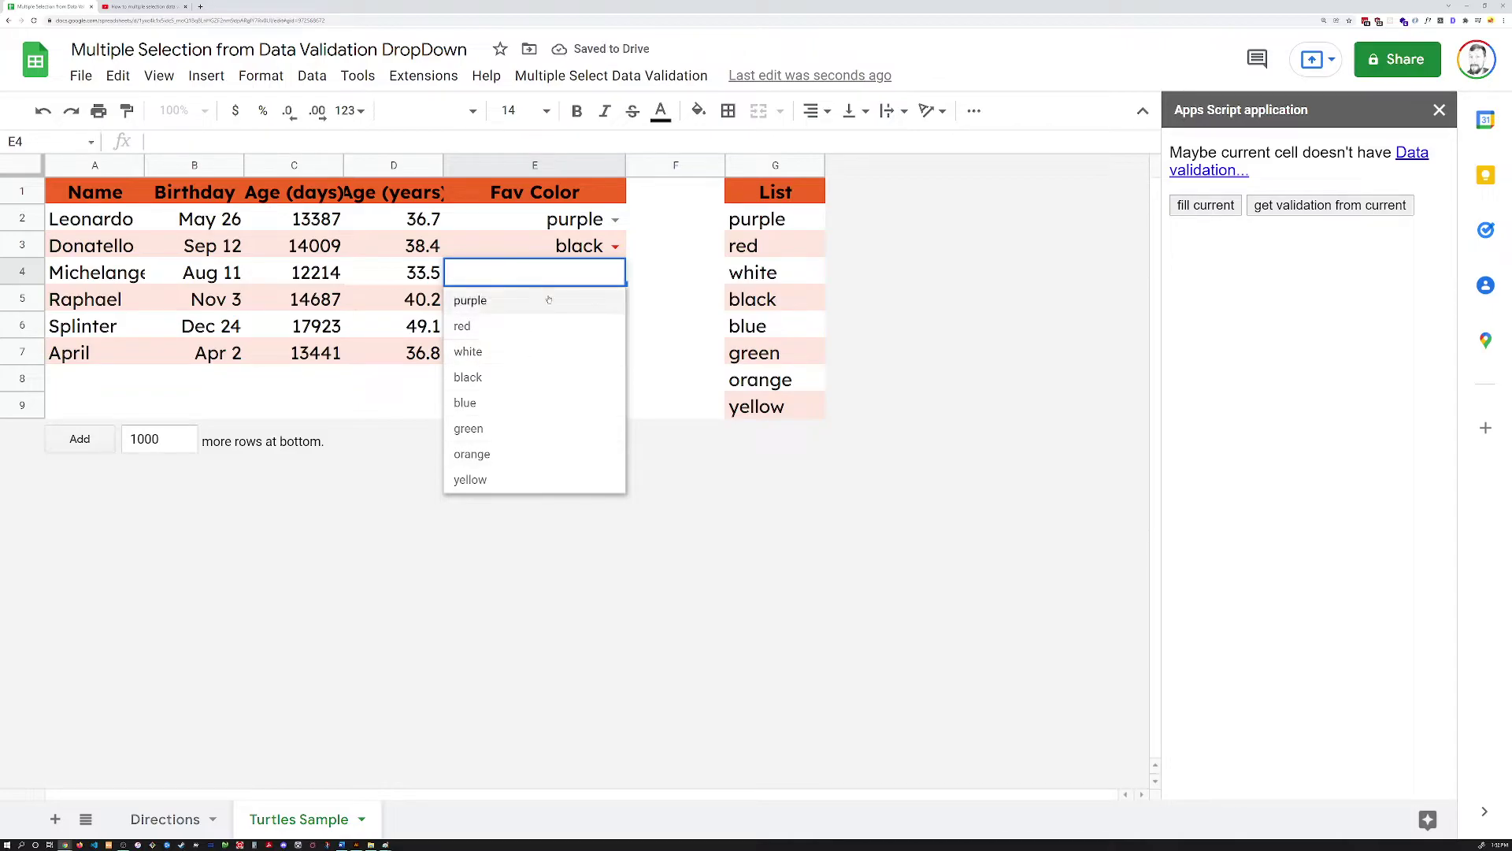
{"action": "left_click", "coordinate": [585, 247]}
{"action": "left_click", "coordinate": [585, 274]}
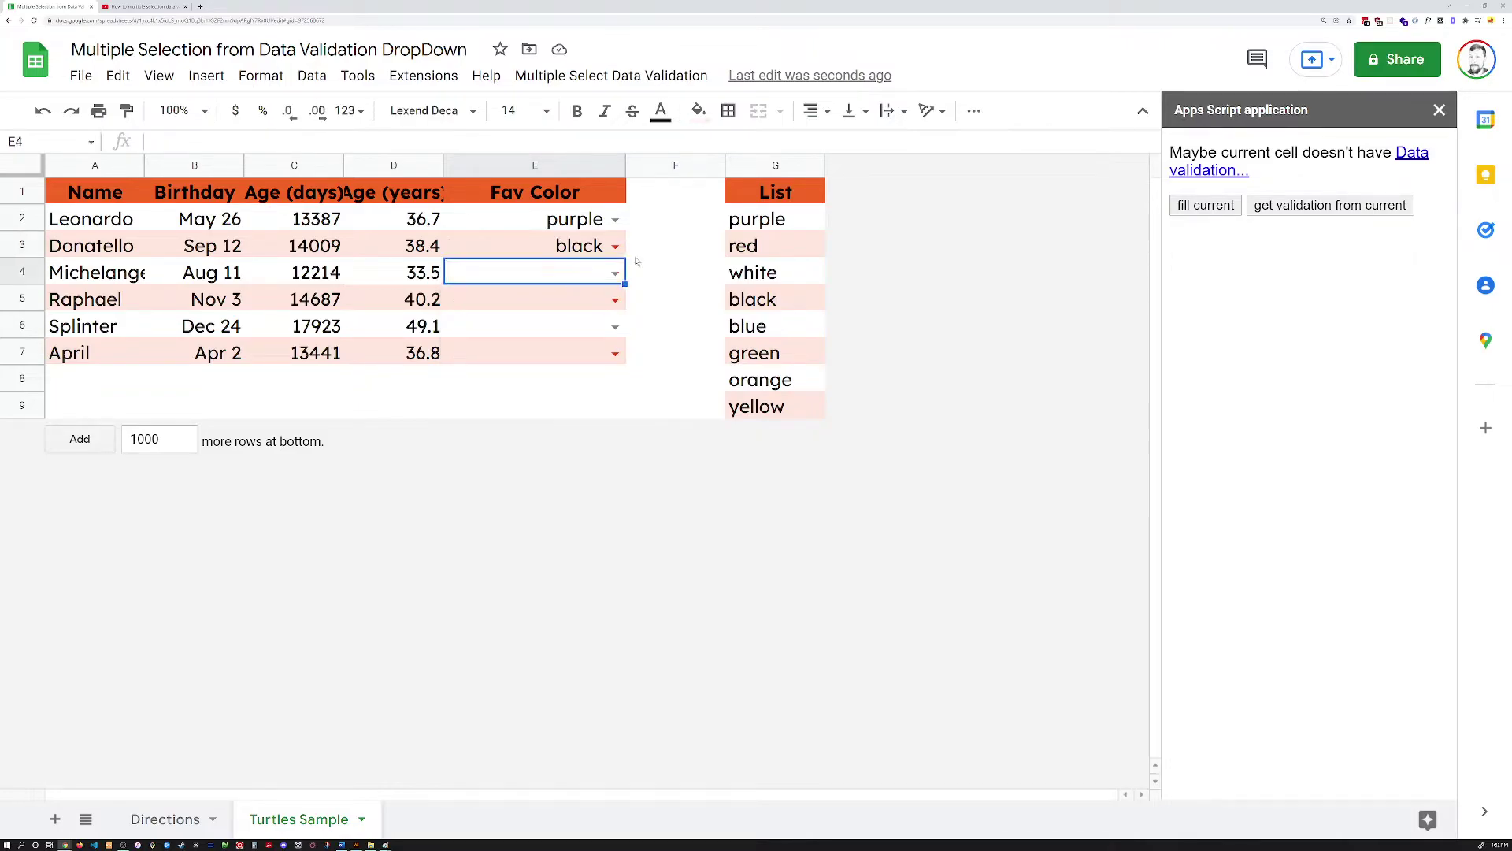
Step: Load E4's allowed colours into the sidebar and tick red and blue
{"action": "left_click", "coordinate": [1290, 206]}
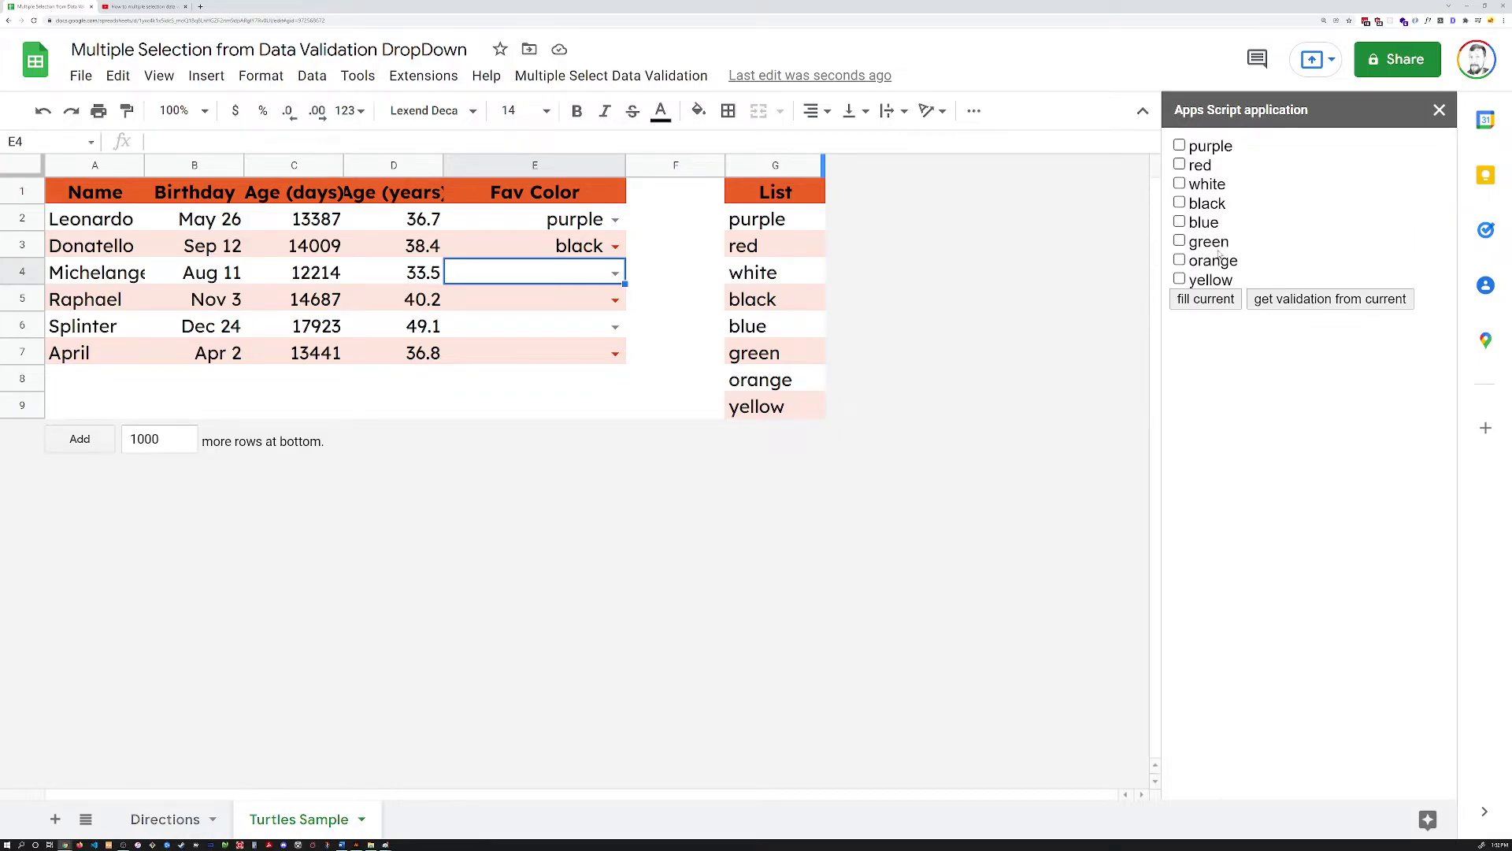
{"action": "left_click", "coordinate": [1179, 165]}
{"action": "left_click", "coordinate": [1179, 222]}
Step: Move to E5, tick red and white in the sidebar, and fill them into E5
{"action": "left_click", "coordinate": [615, 299]}
{"action": "key", "text": "Escape"}
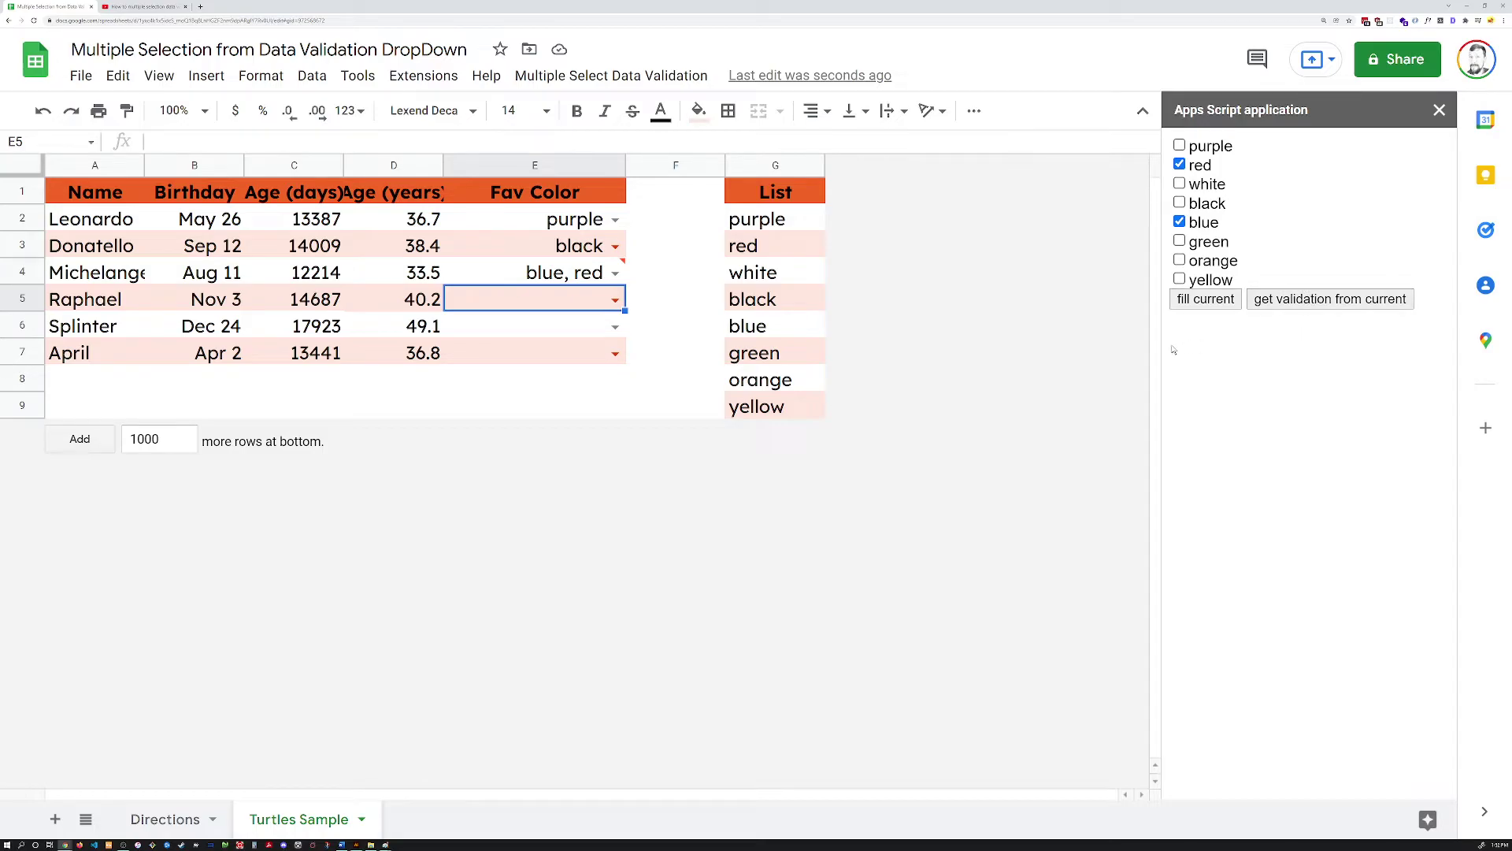
{"action": "left_click", "coordinate": [1179, 165]}
{"action": "left_click", "coordinate": [1179, 184]}
{"action": "left_click", "coordinate": [1207, 306]}
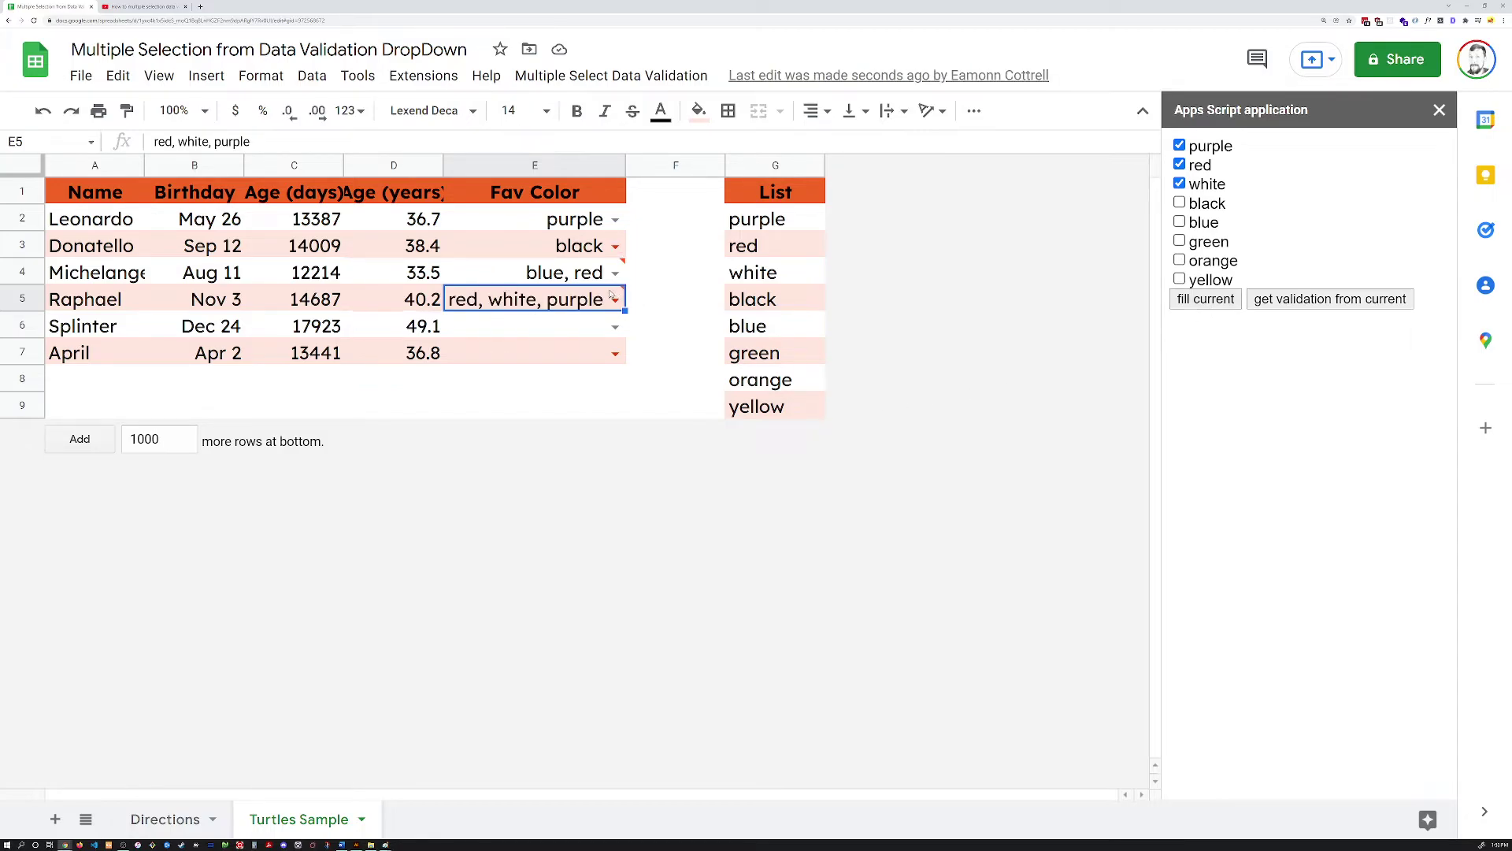
{"action": "mouse_move", "coordinate": [612, 294]}
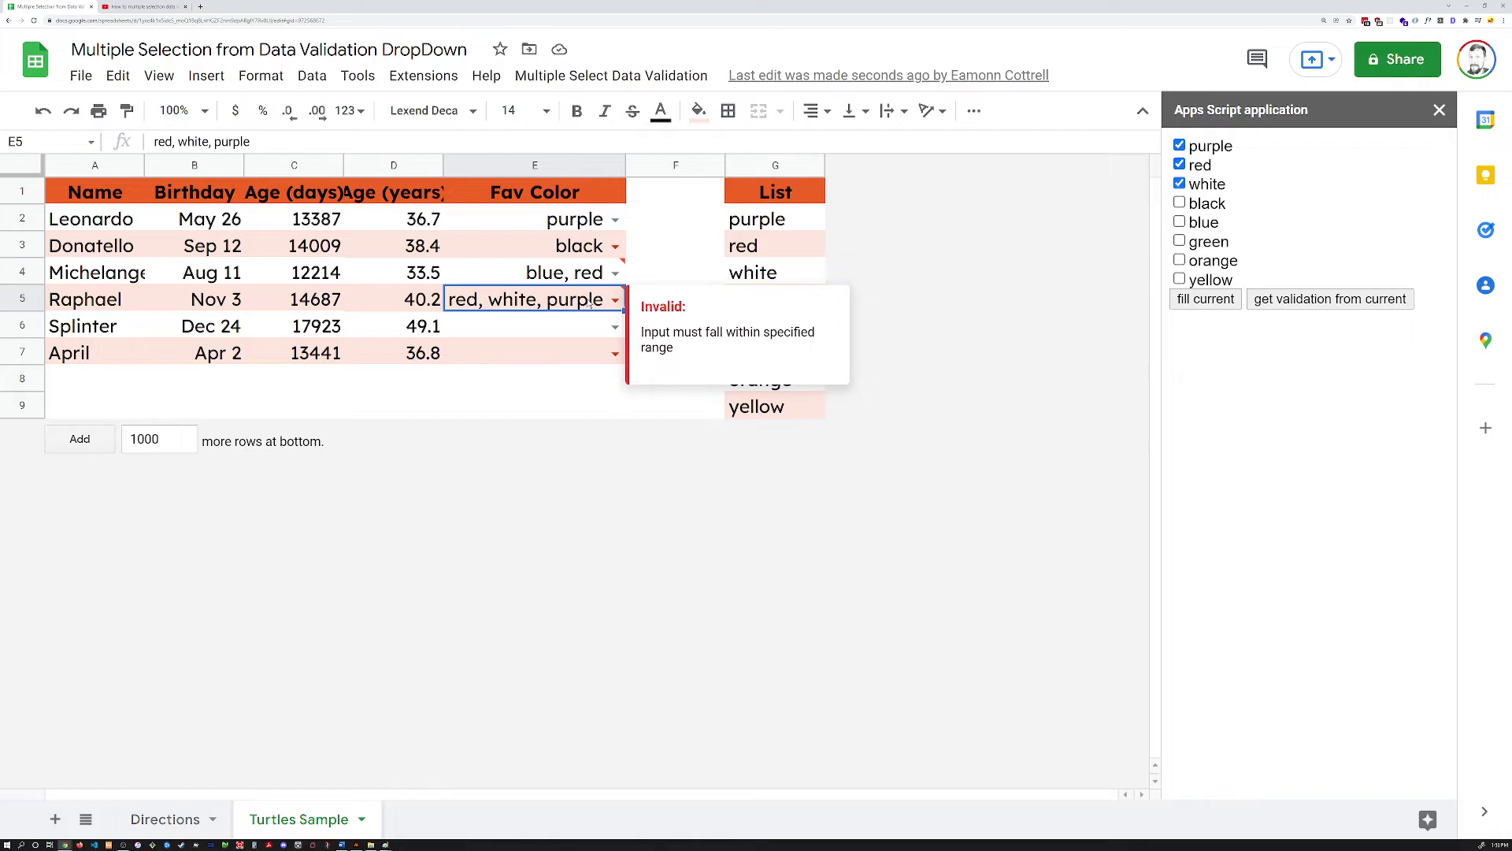
{"action": "left_click", "coordinate": [587, 220]}
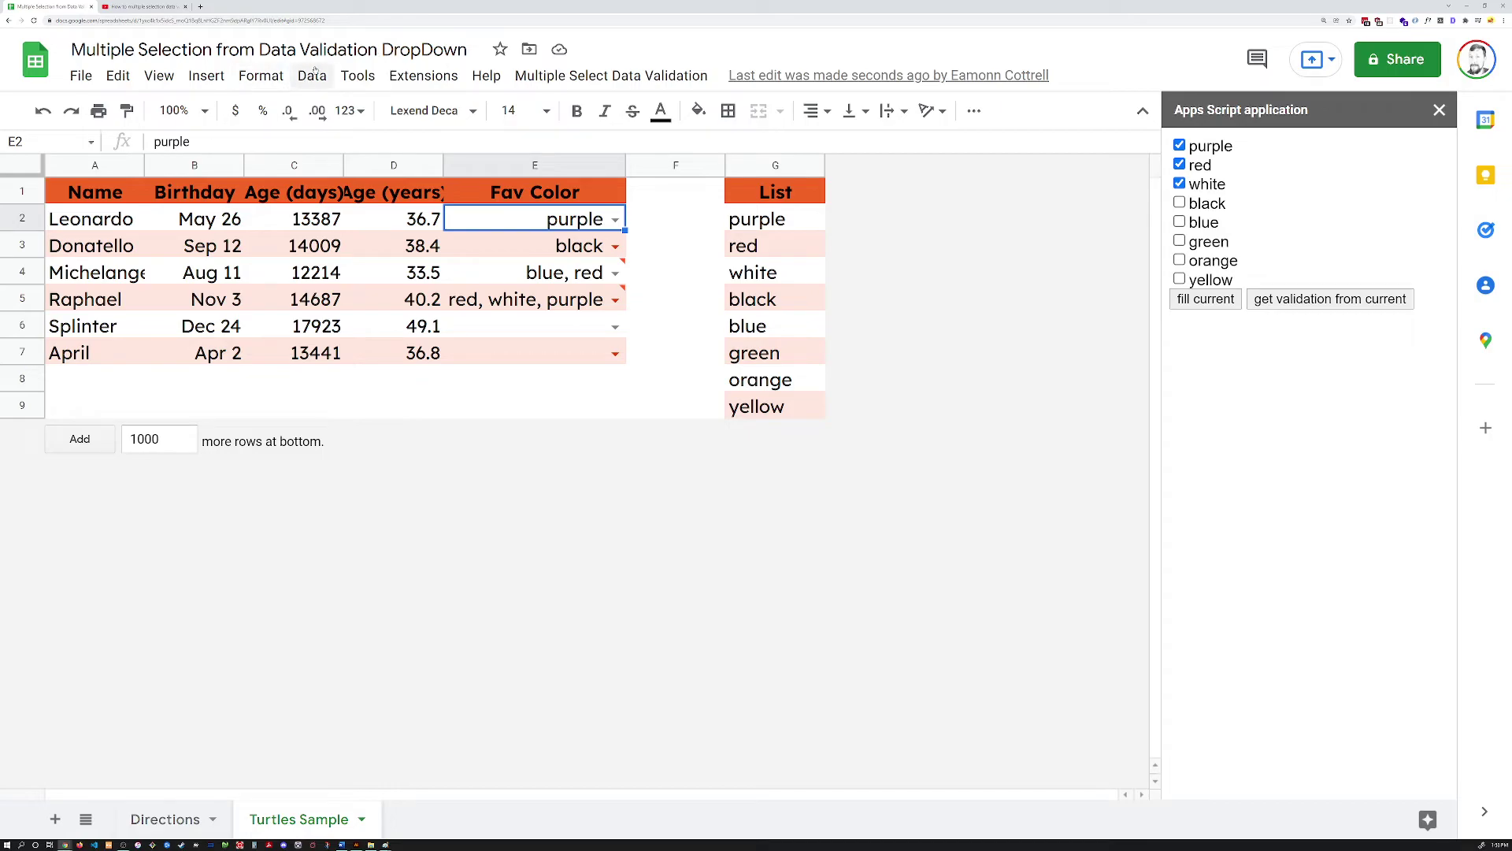
{"action": "left_click", "coordinate": [556, 301]}
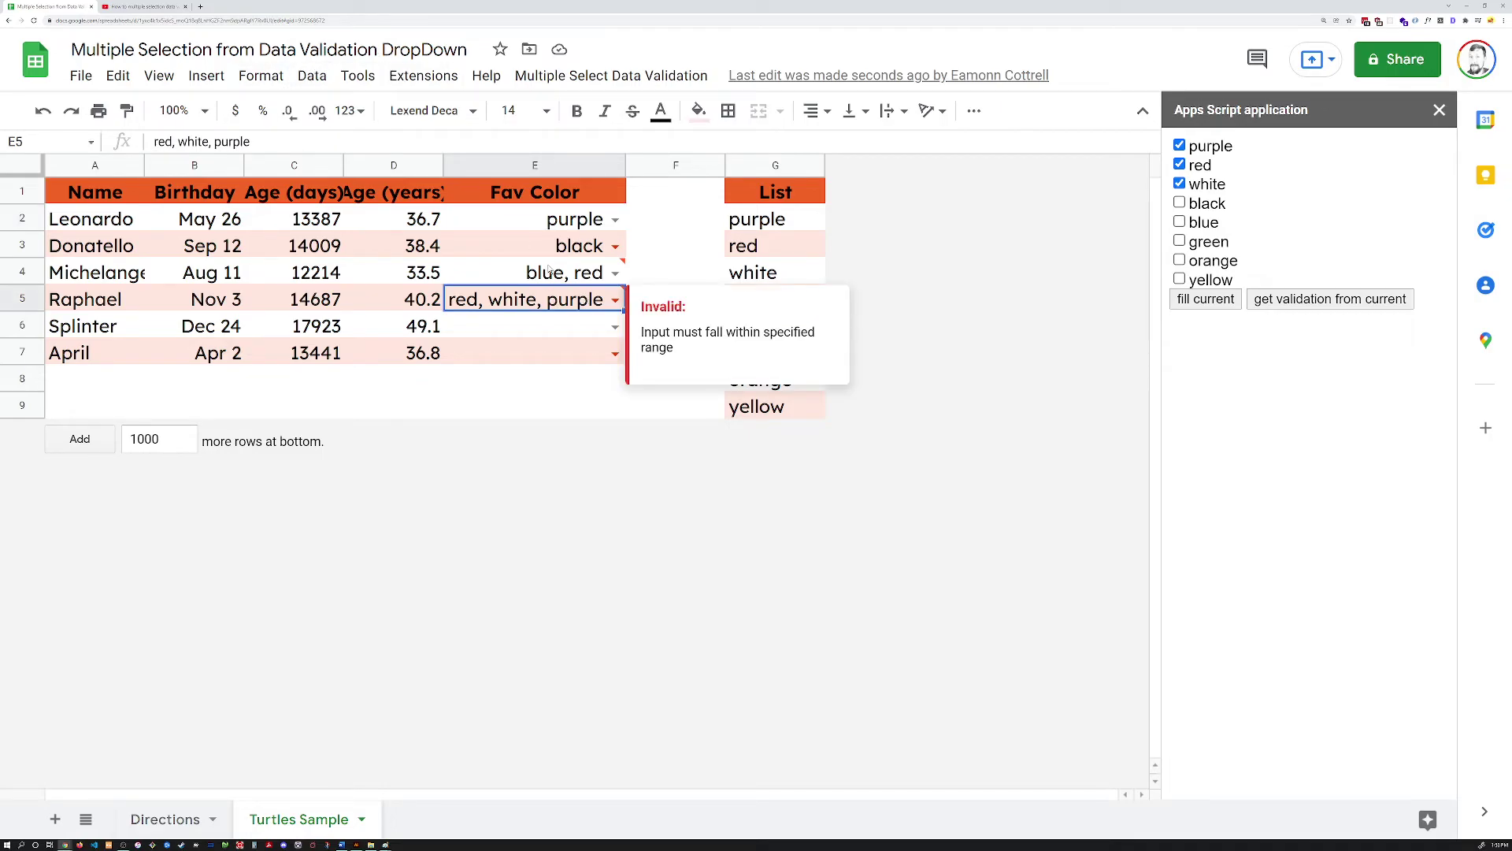
{"action": "left_click", "coordinate": [358, 75]}
{"action": "mouse_move", "coordinate": [323, 79]}
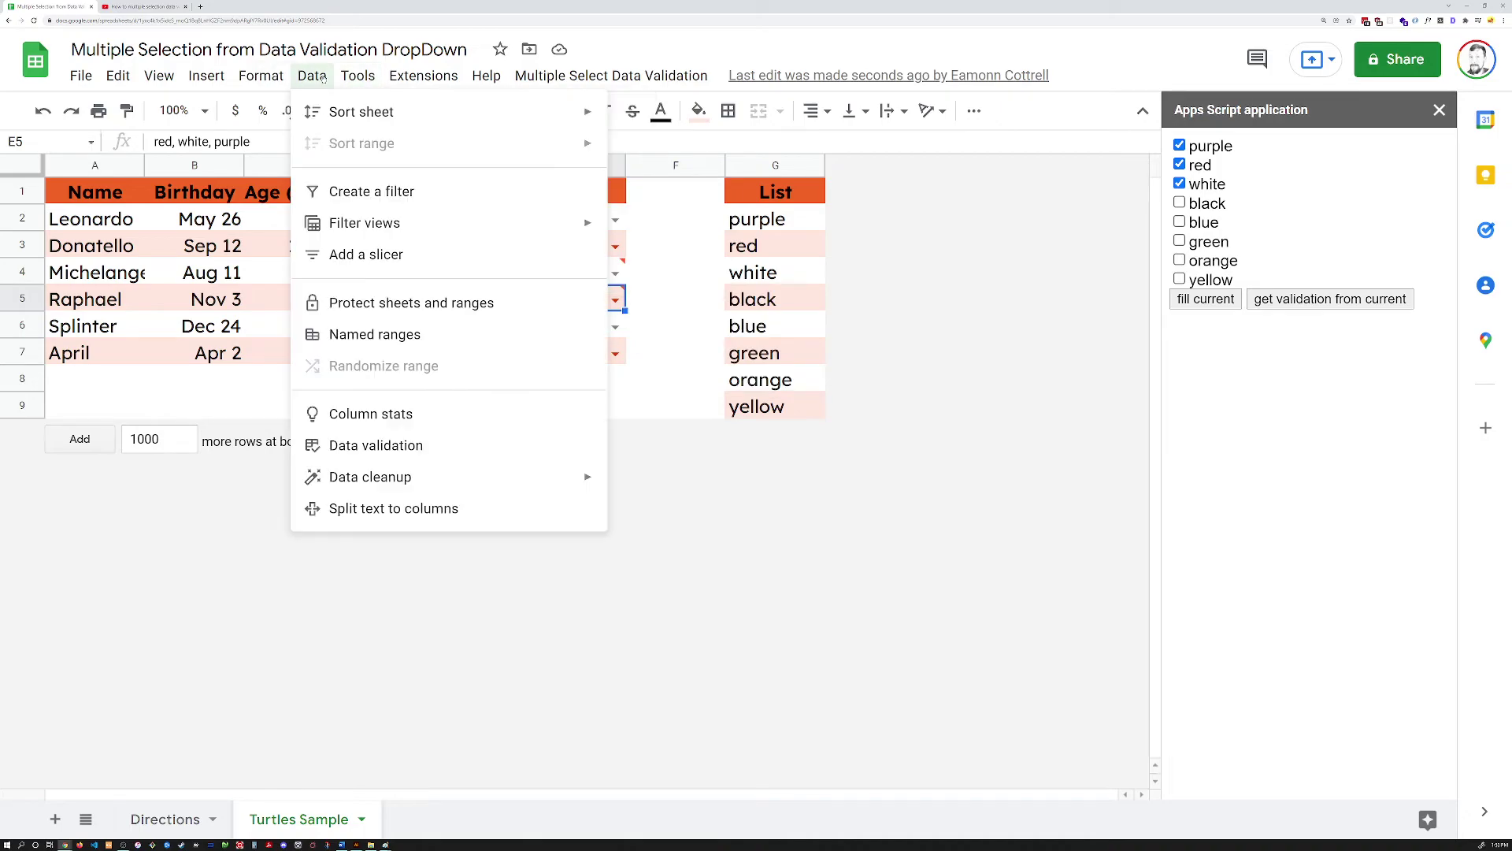
{"action": "left_click", "coordinate": [418, 449]}
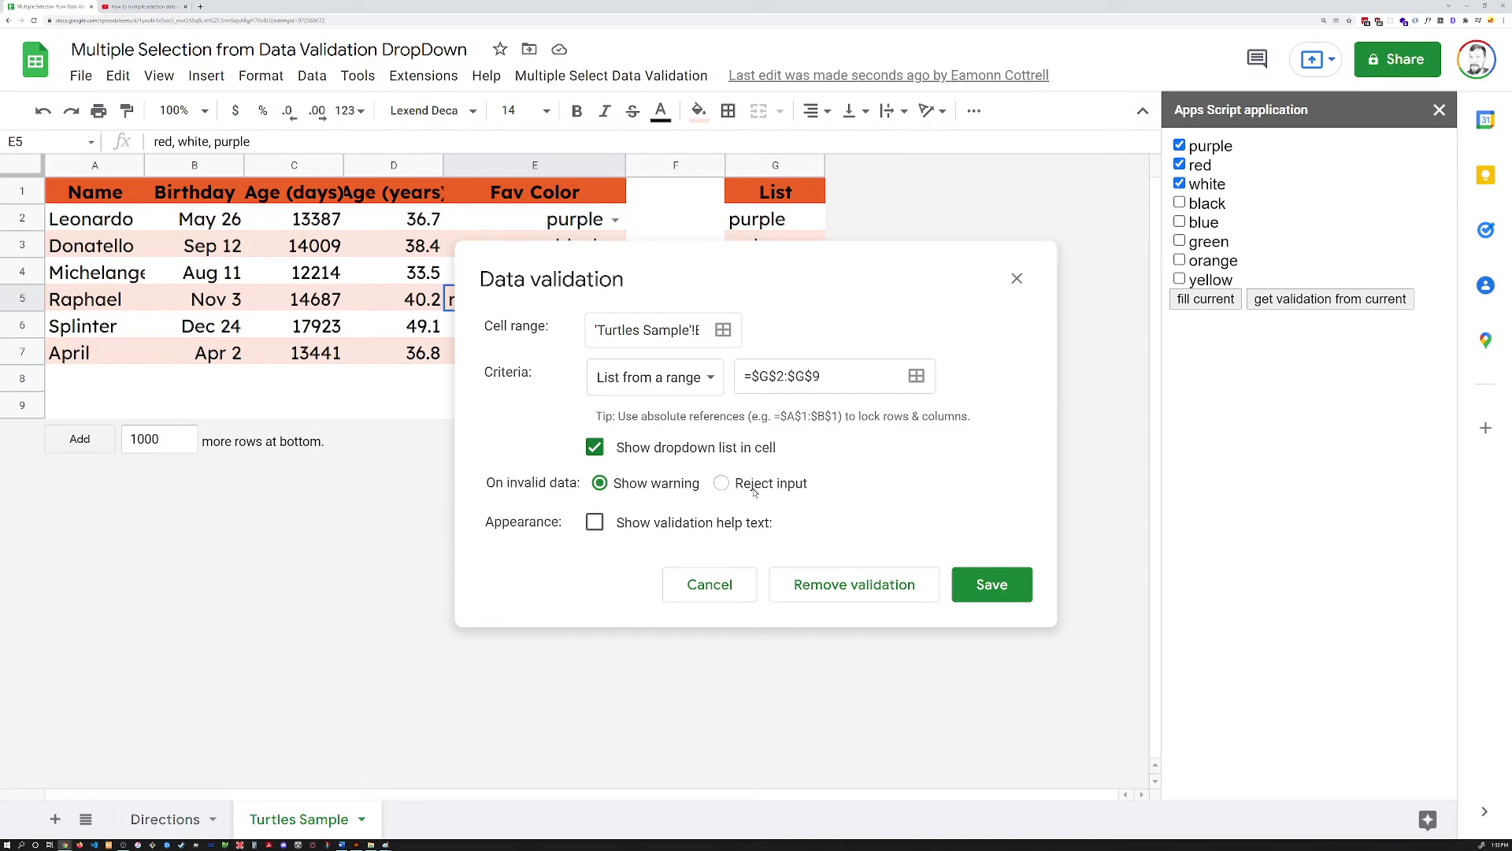
{"action": "left_click", "coordinate": [710, 584]}
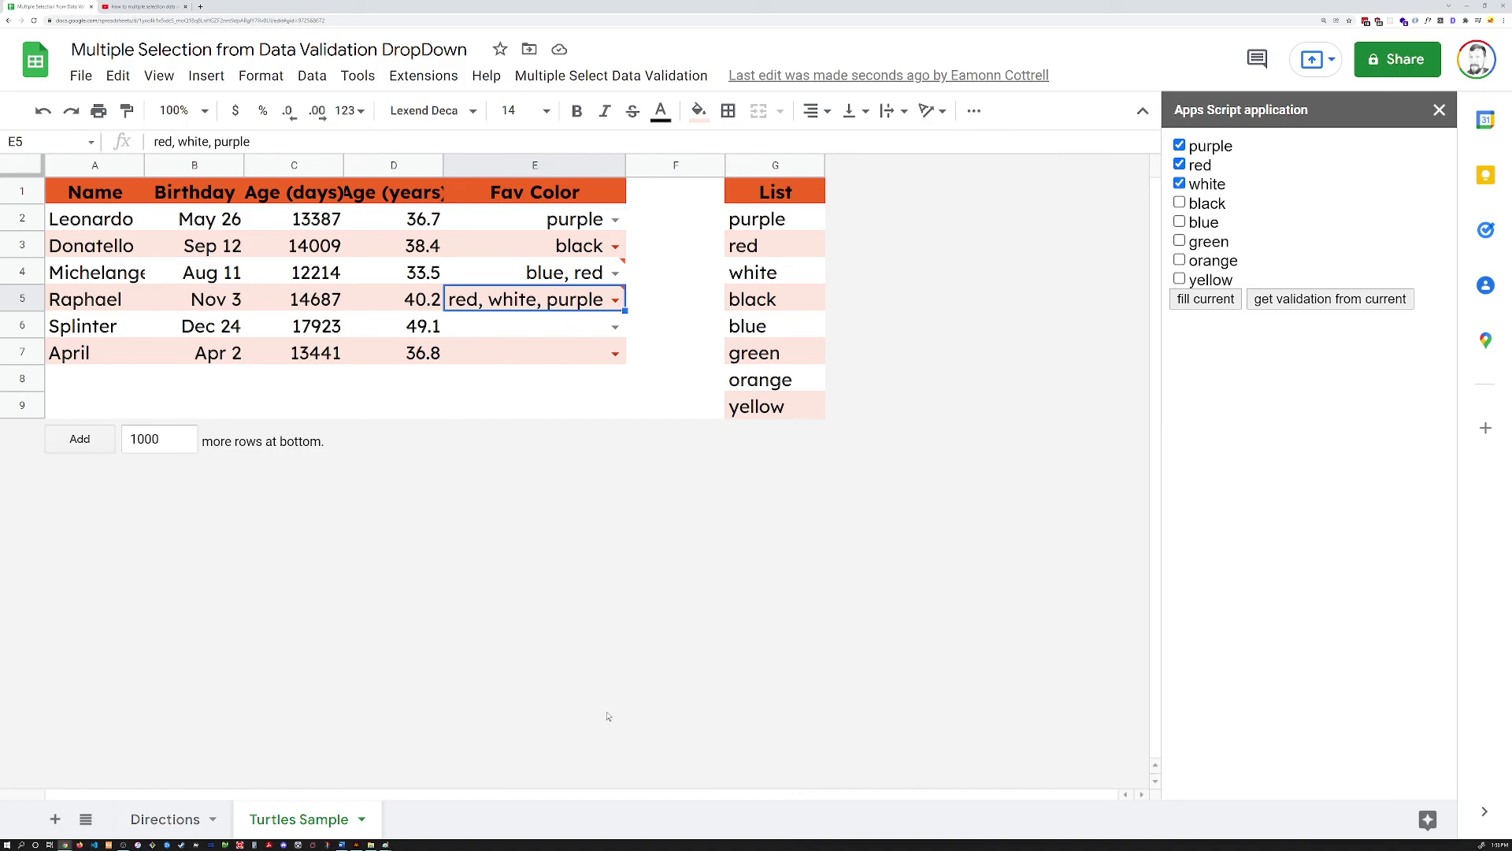